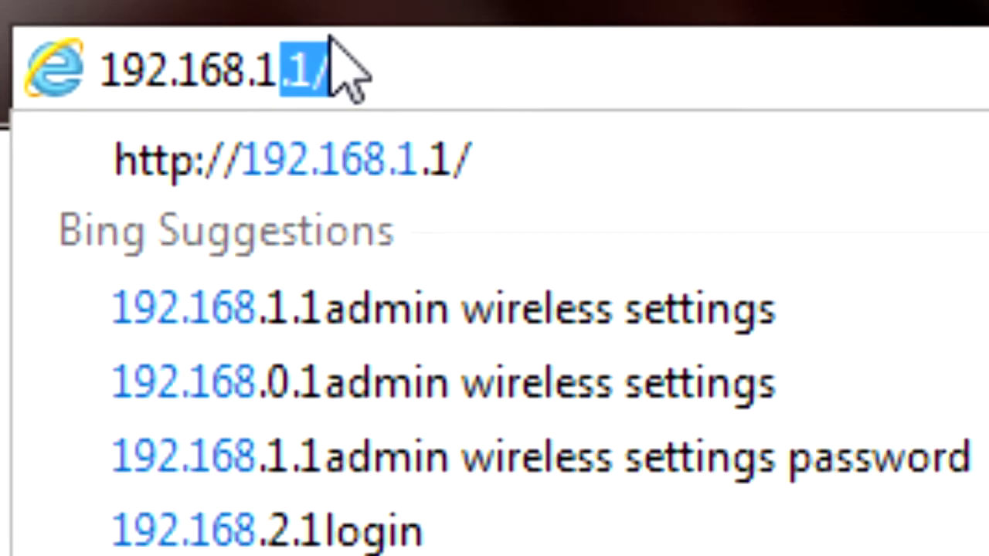
# - Load the router address 192.168.1.1 in Internet Explorer
pyautogui.write('.1')
pyautogui.press('Return')
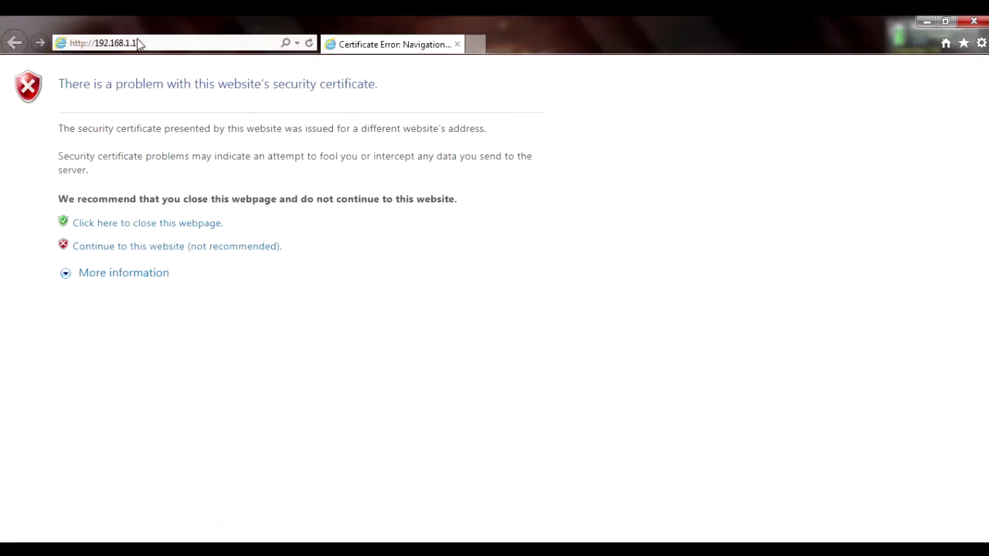
# - Continue past the certificate warning, log in as admin, and begin entering a new admin password
pyautogui.click(257, 247)
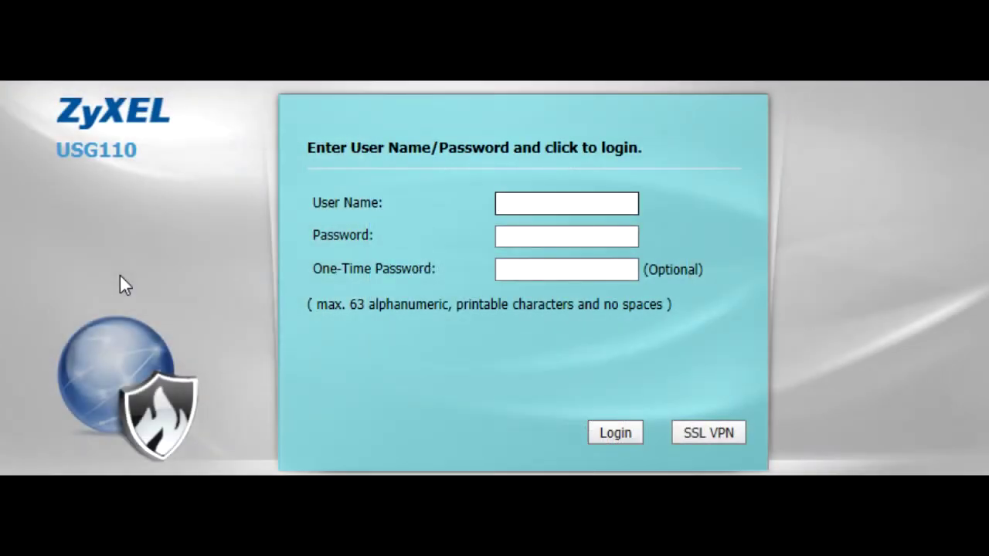
pyautogui.write('admin')
pyautogui.press('Tab')
pyautogui.write('1234')
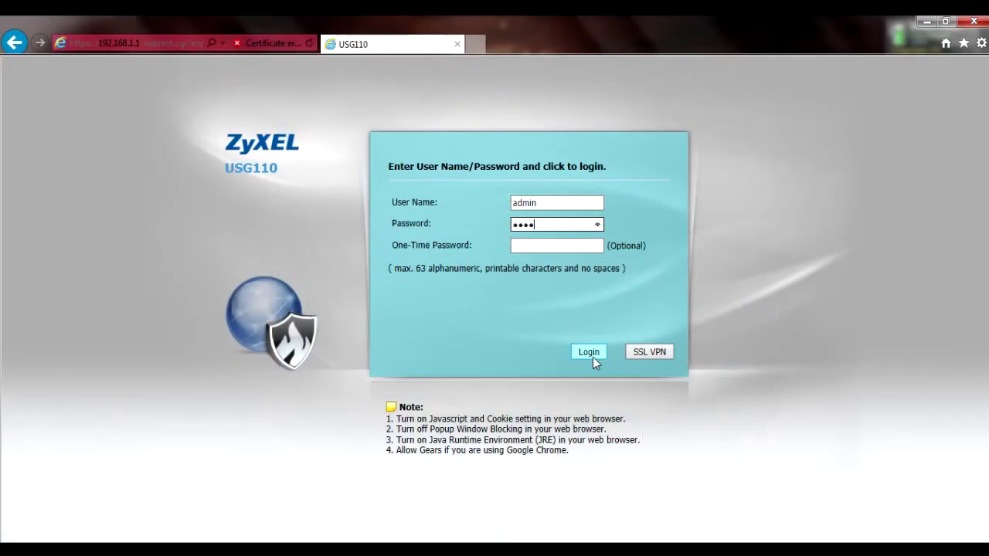
pyautogui.click(593, 357)
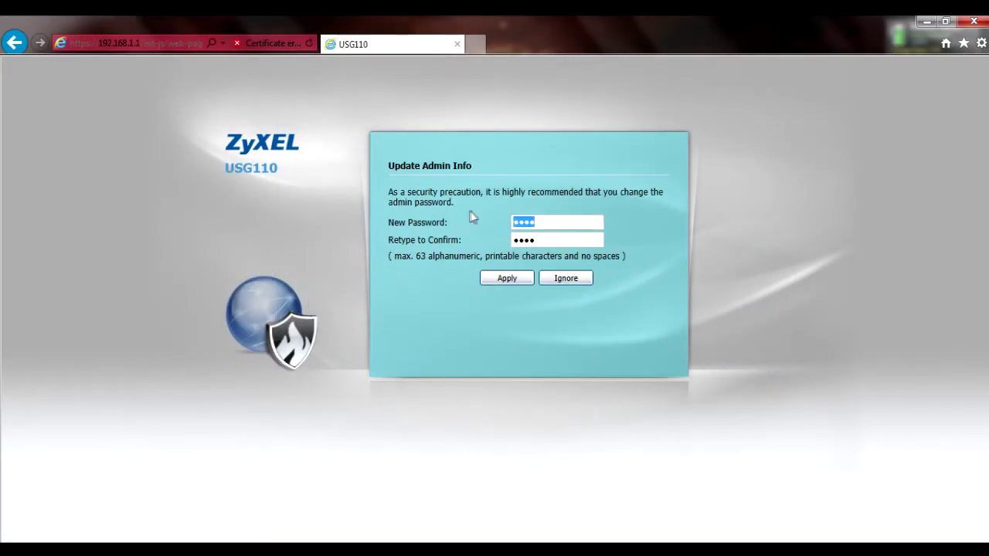
pyautogui.write('12345678')
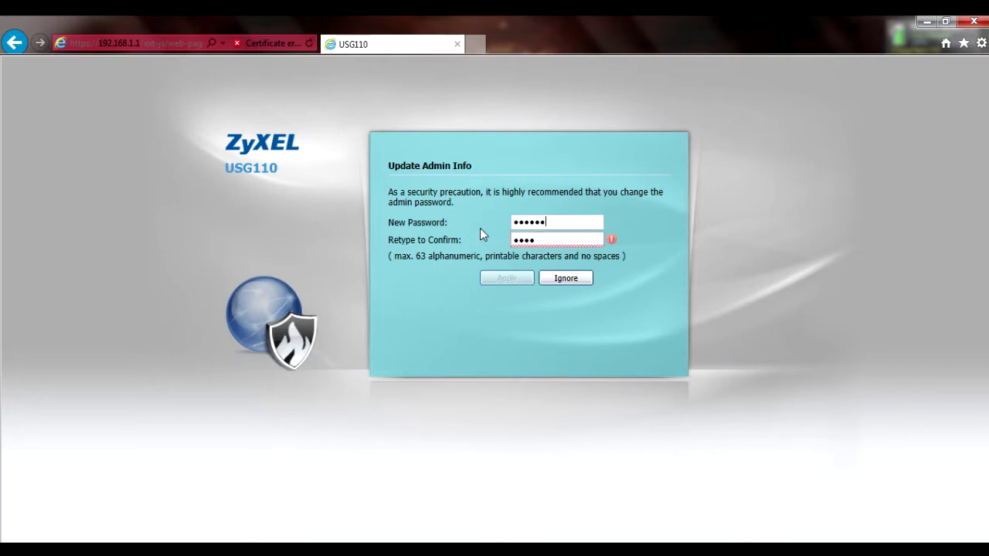
pyautogui.write('901')
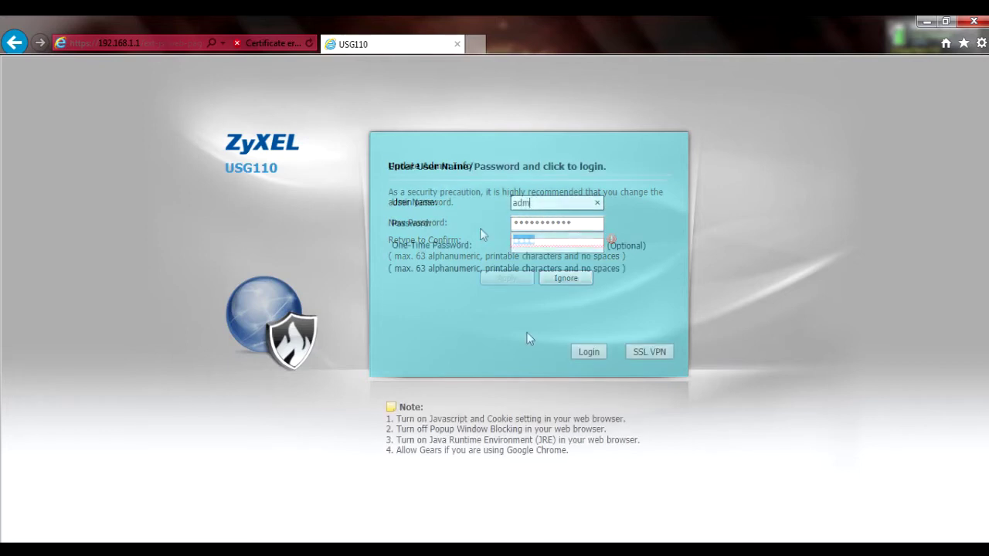
pyautogui.write('12345')
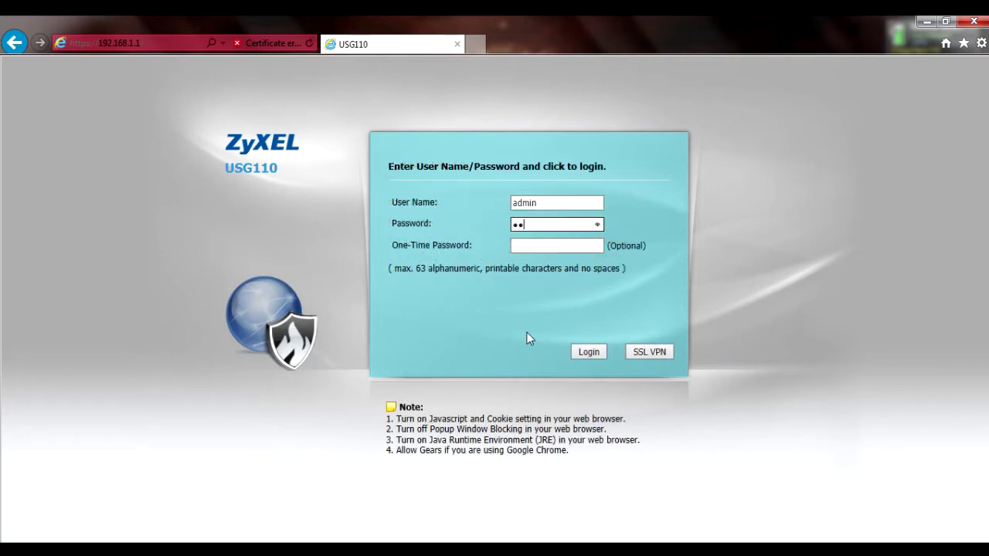
pyautogui.write('678901')
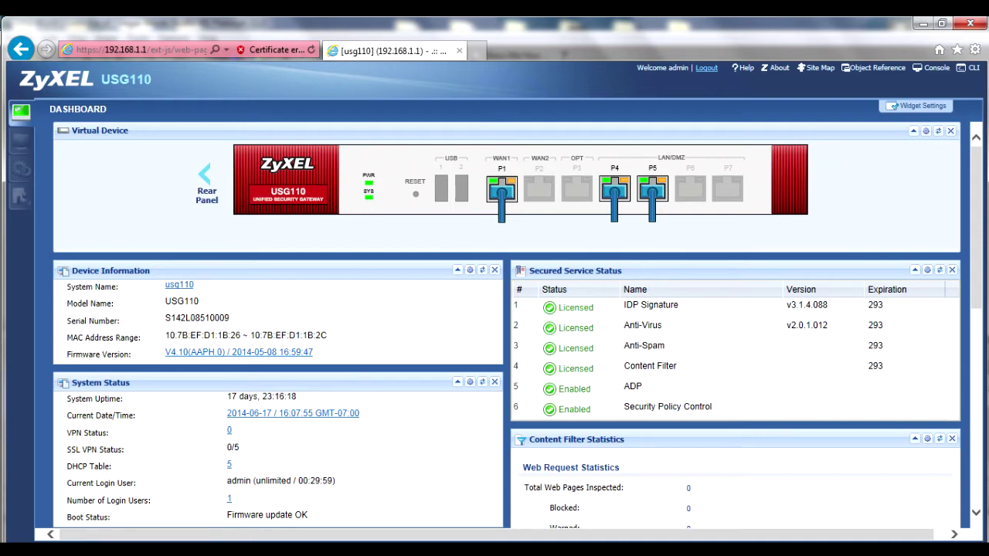
# - Open Configuration to show the Network Interface port roles (P3 OPT, P4–P6 LAN1, P7 LAN2)
pyautogui.click(23, 172)
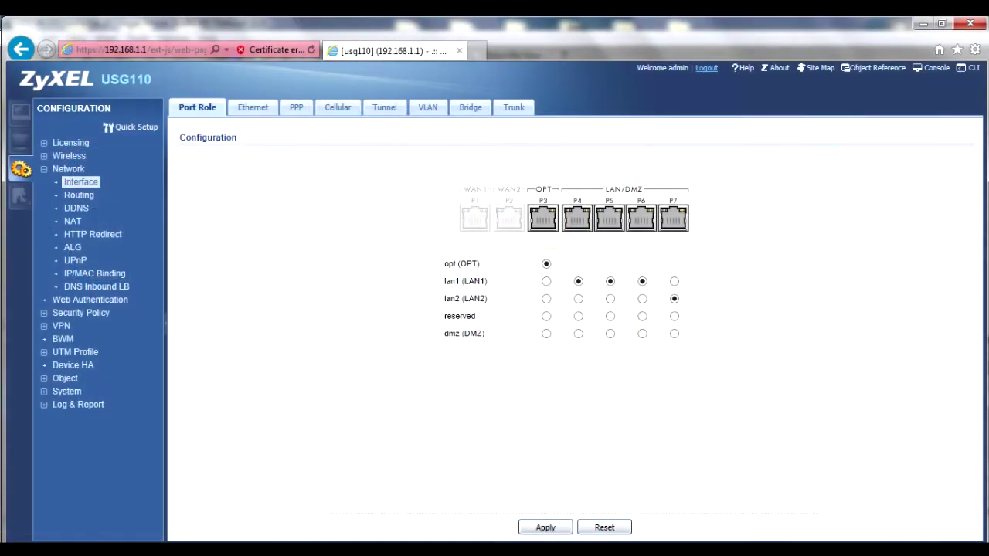
# - Edit lan2 from the Ethernet list, reveal its advanced settings, and add a DHCP extended option
pyautogui.click(252, 110)
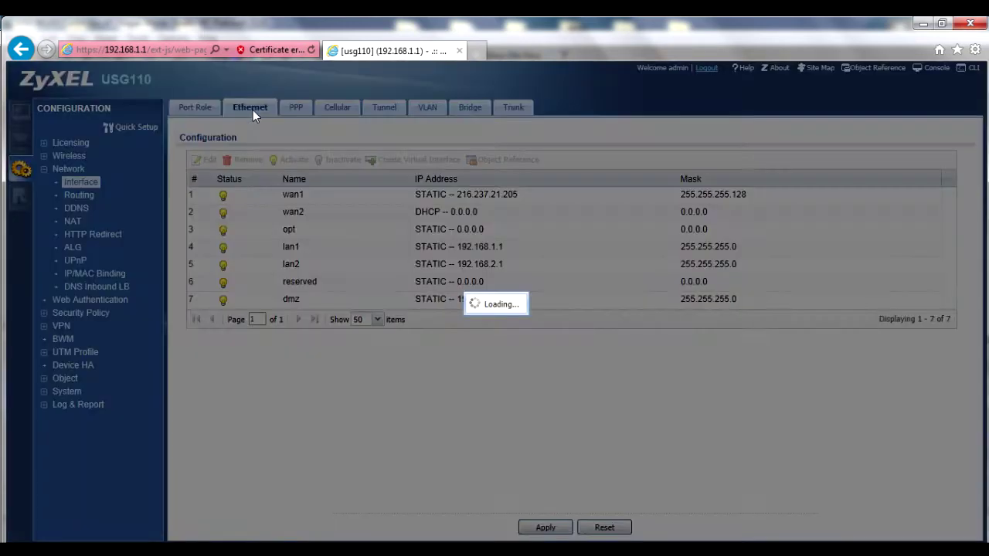
pyautogui.doubleClick(443, 269)
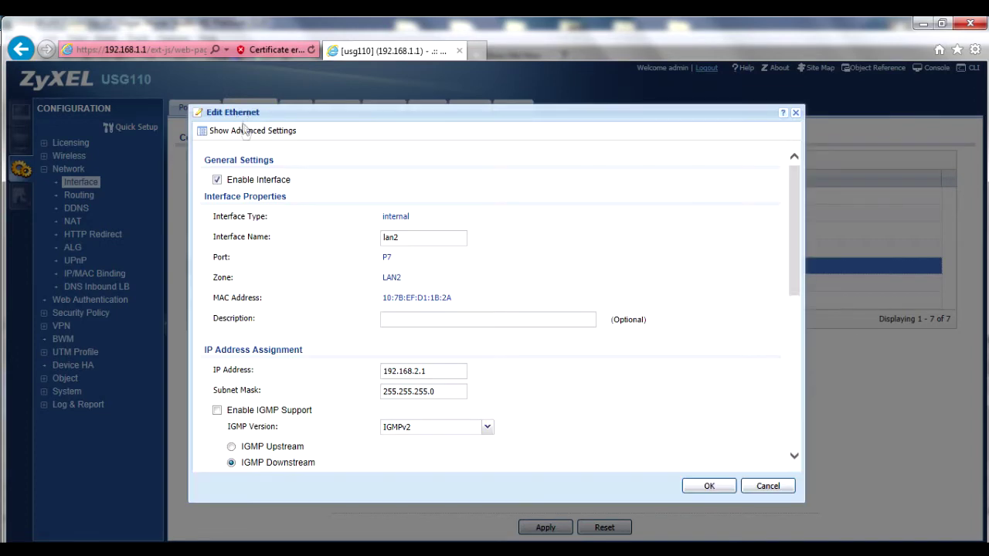
pyautogui.click(244, 131)
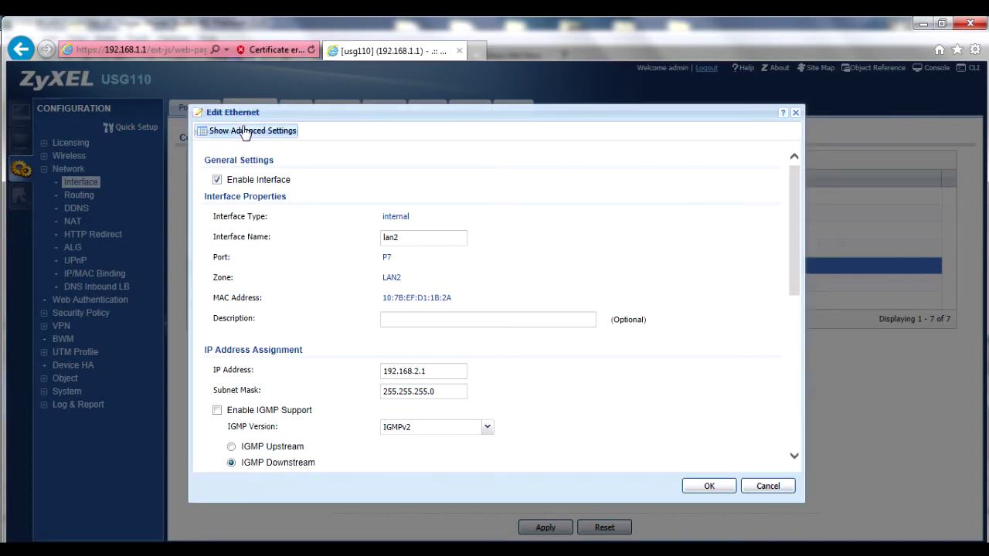
pyautogui.scroll(-10, 249, 257)
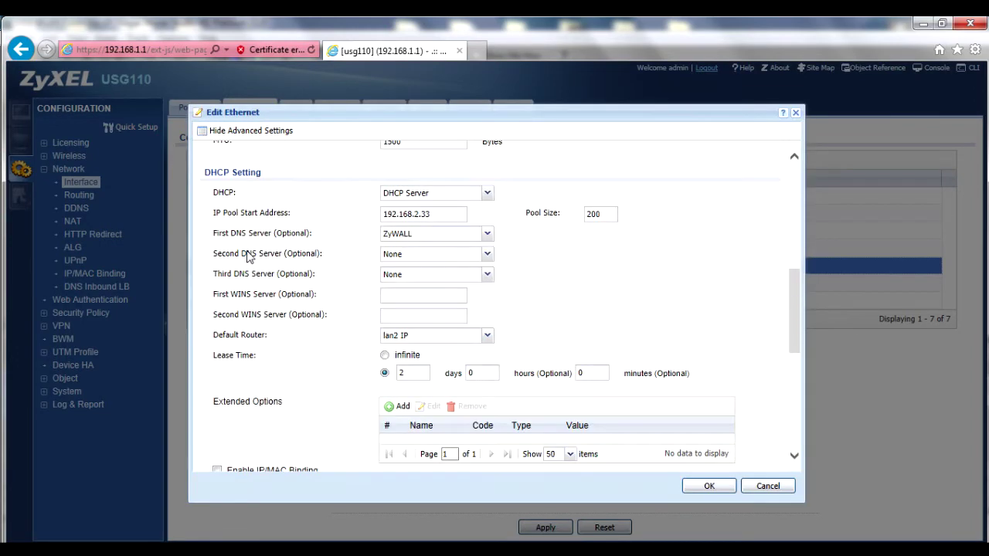
pyautogui.scroll(-5, 249, 257)
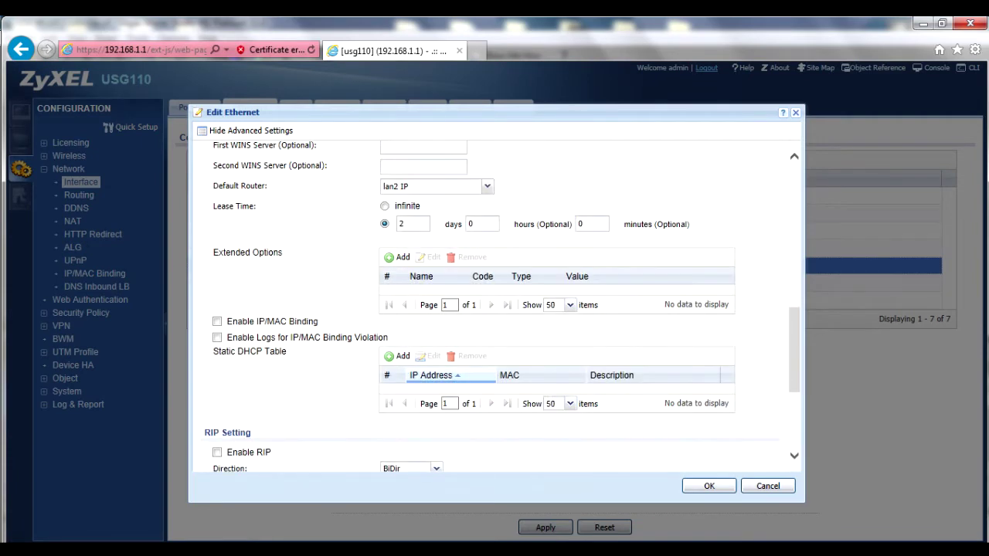
pyautogui.click(390, 263)
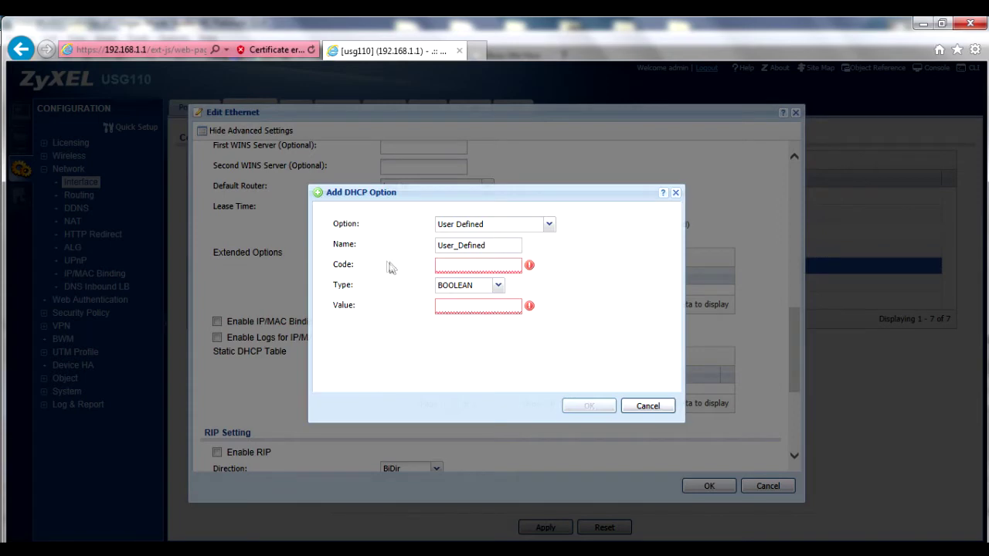
# - Add the CAPWAP AC (138) DHCP option with first IP 192.168.2.1 to lan2
pyautogui.click(549, 224)
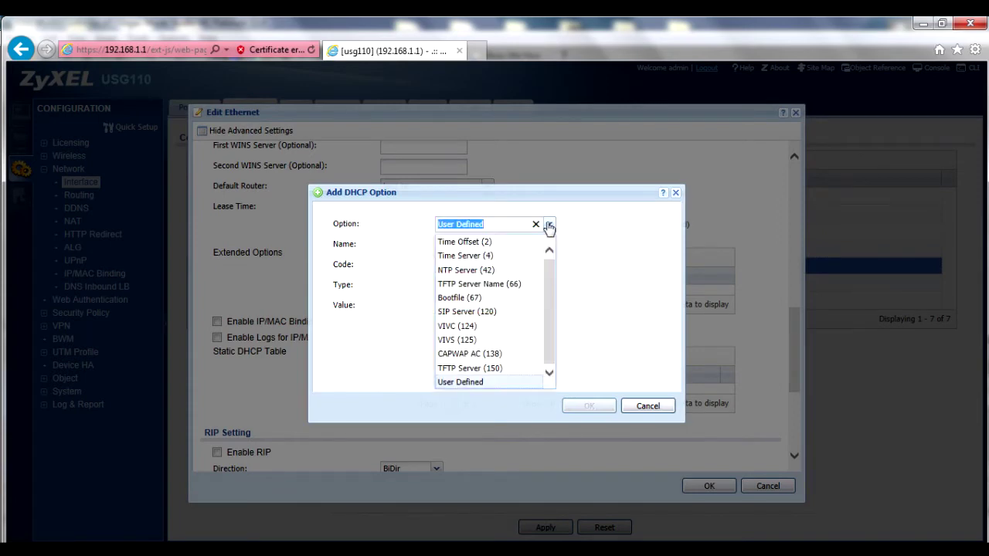
pyautogui.click(499, 355)
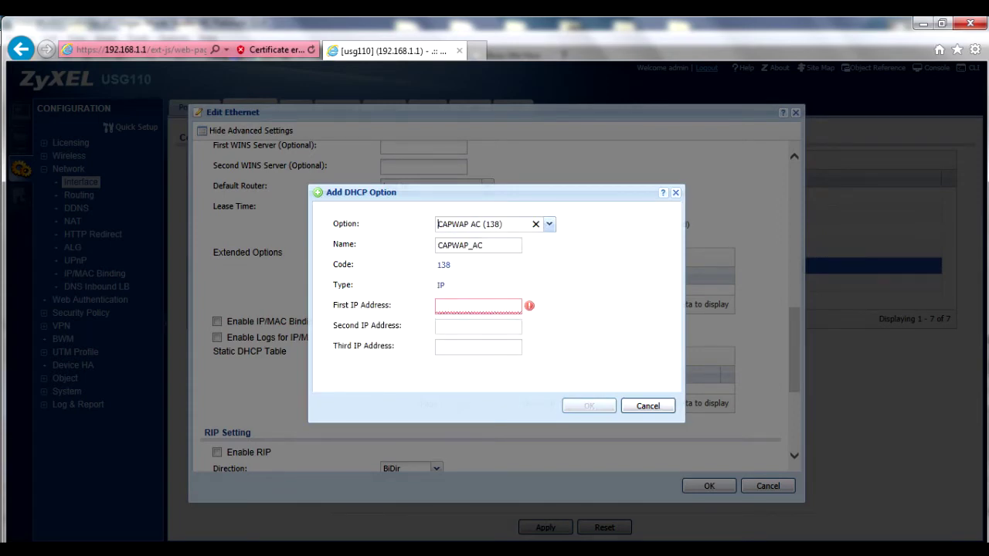
pyautogui.click(460, 310)
pyautogui.write('192.168.2.1')
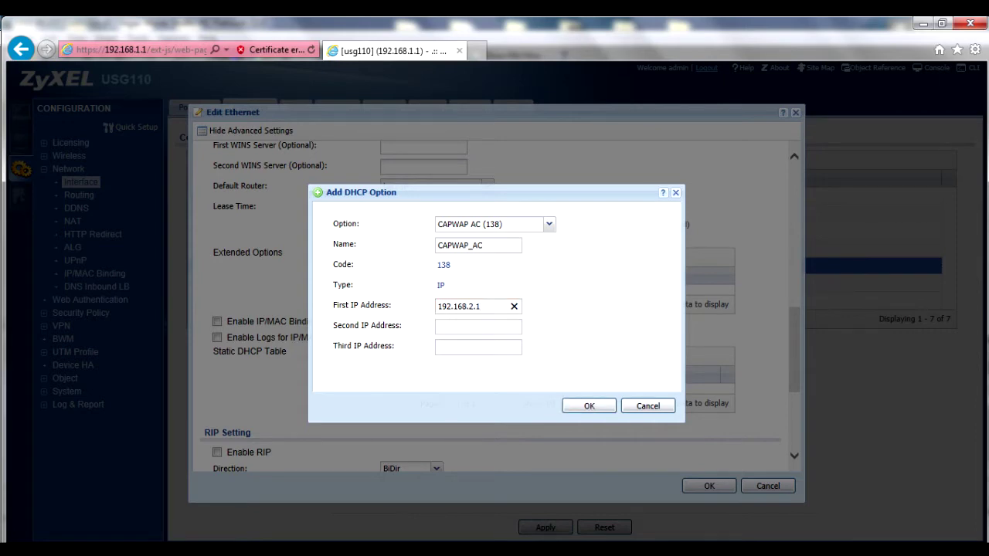
pyautogui.click(607, 410)
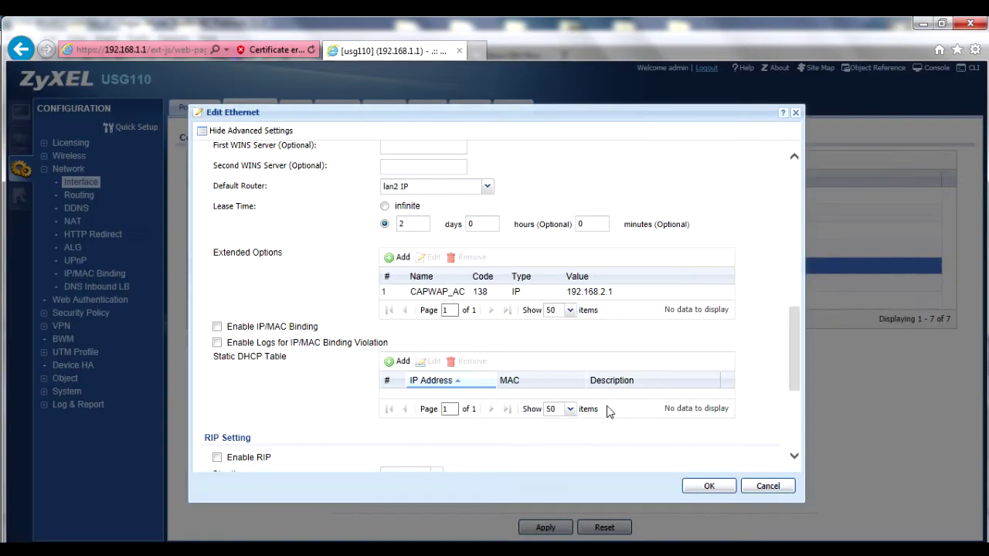
# - Save the lan2 interface settings and enter 192.168.1.2 in a new browser tab
pyautogui.click(709, 486)
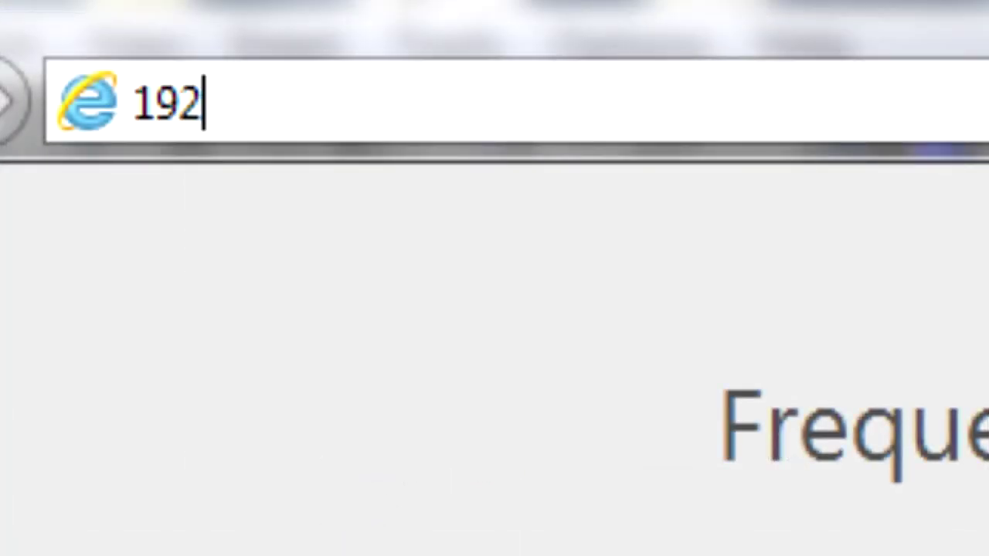
pyautogui.write('.168.1.2')
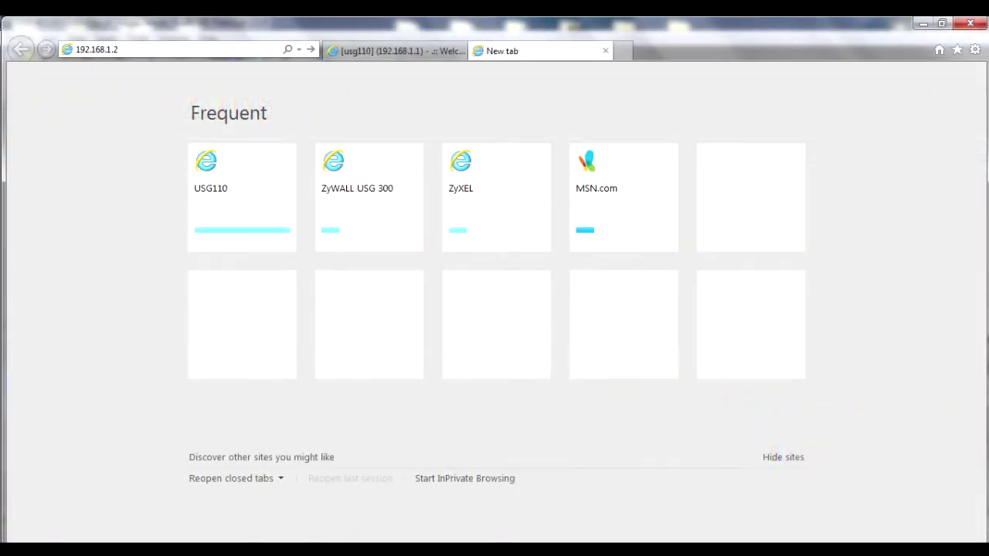
# - Load 192.168.1.2 and log in to the NWA3560-N as admin with the account password
pyautogui.press('Return')
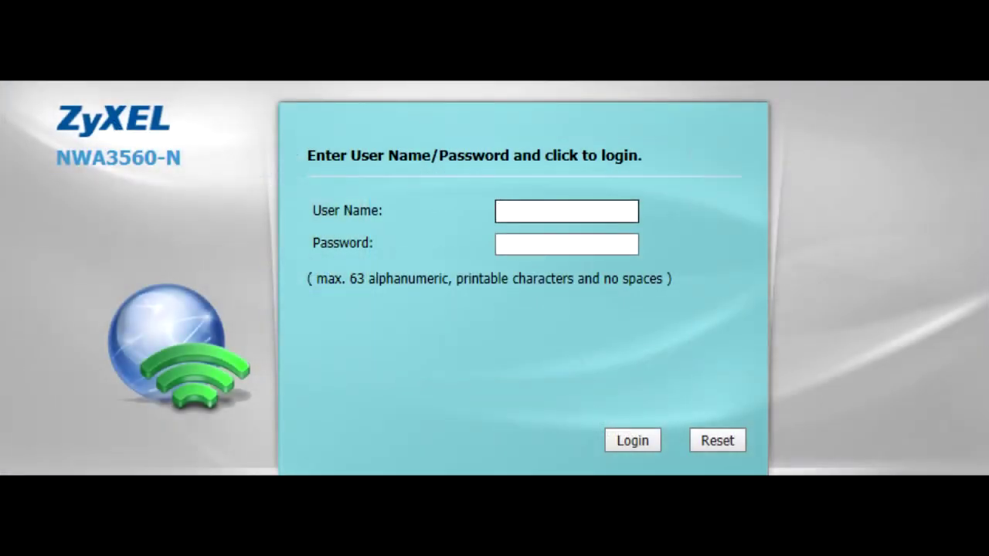
pyautogui.write('admin')
pyautogui.press('Tab')
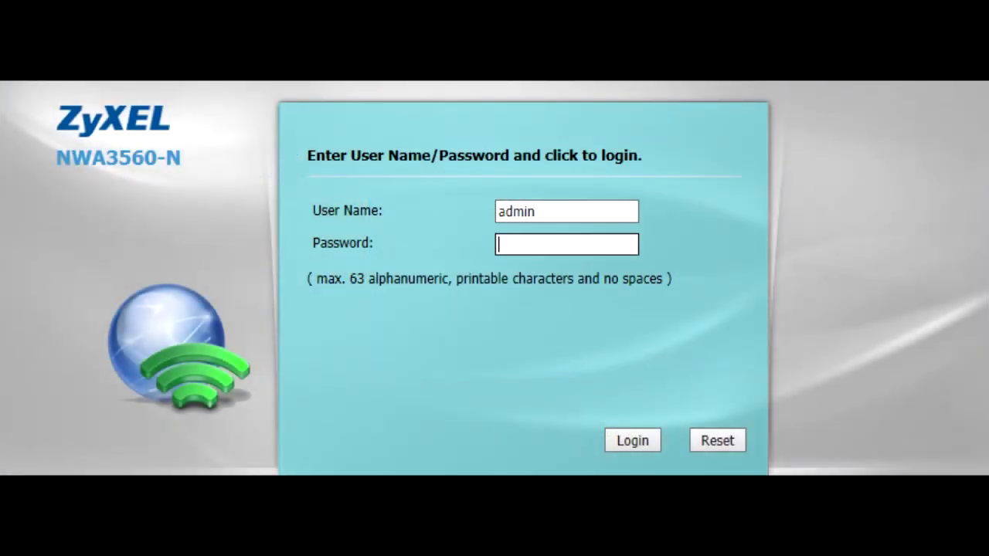
pyautogui.write('1234')
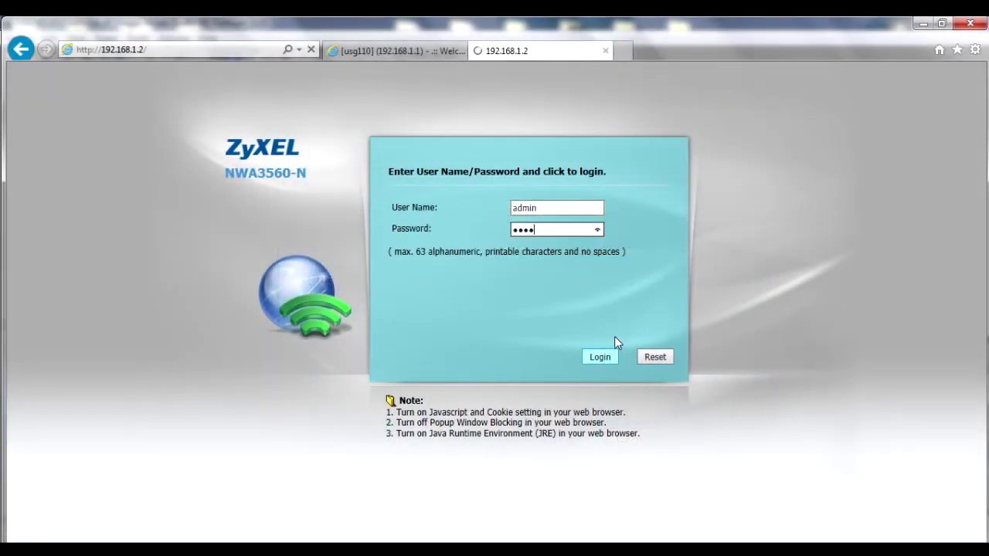
pyautogui.click(652, 439)
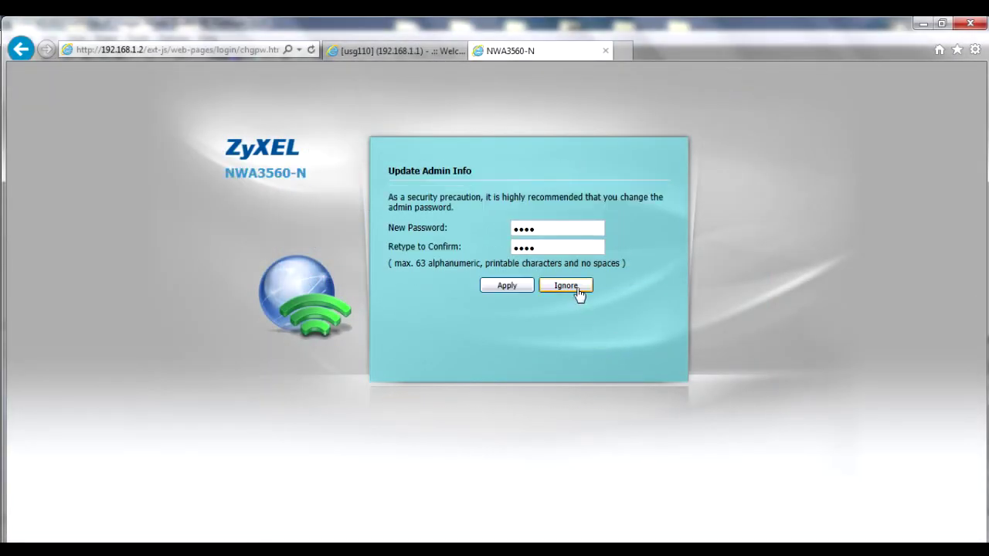
# - Skip the password change and switch the NWA3560-N to Managed AP (Auto) mode, confirming the reset
pyautogui.click(579, 292)
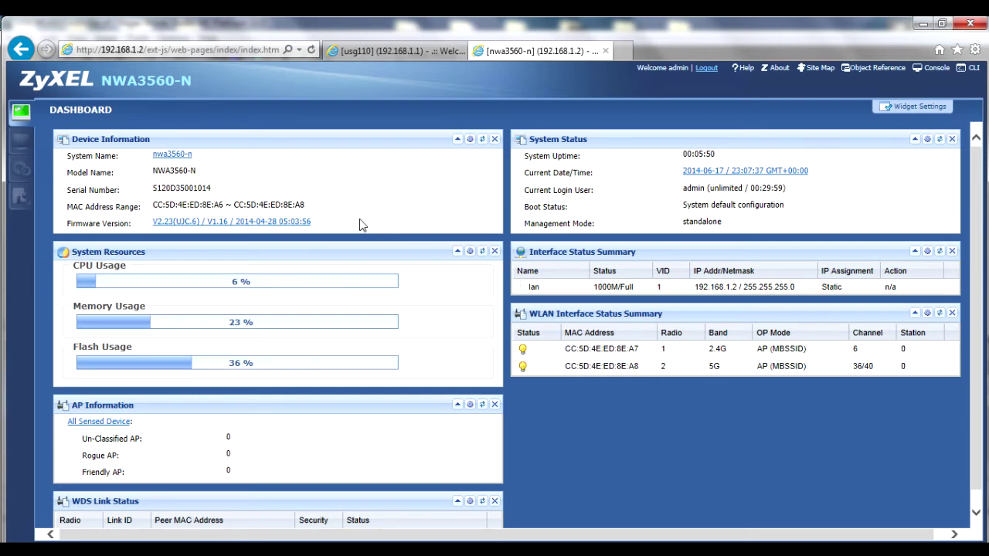
pyautogui.click(21, 167)
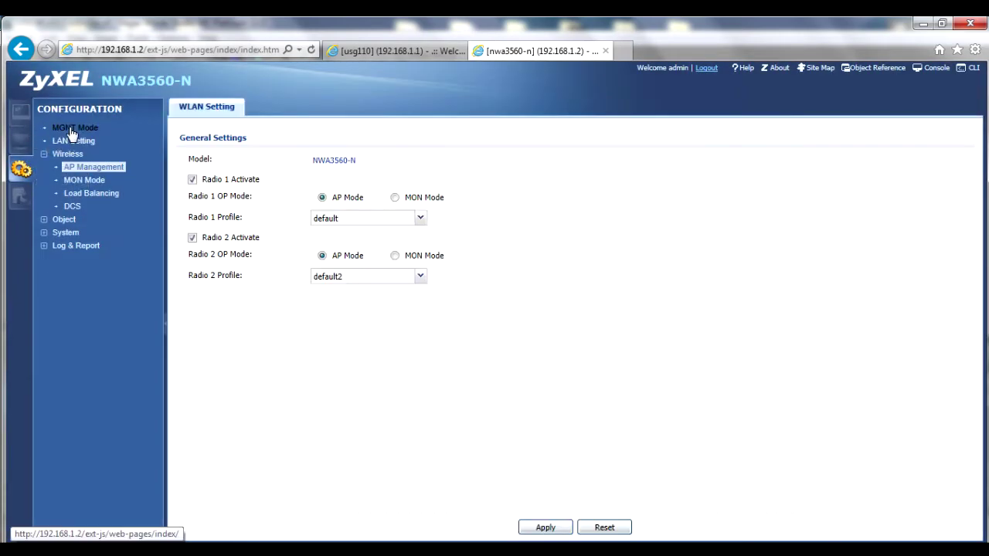
pyautogui.click(71, 133)
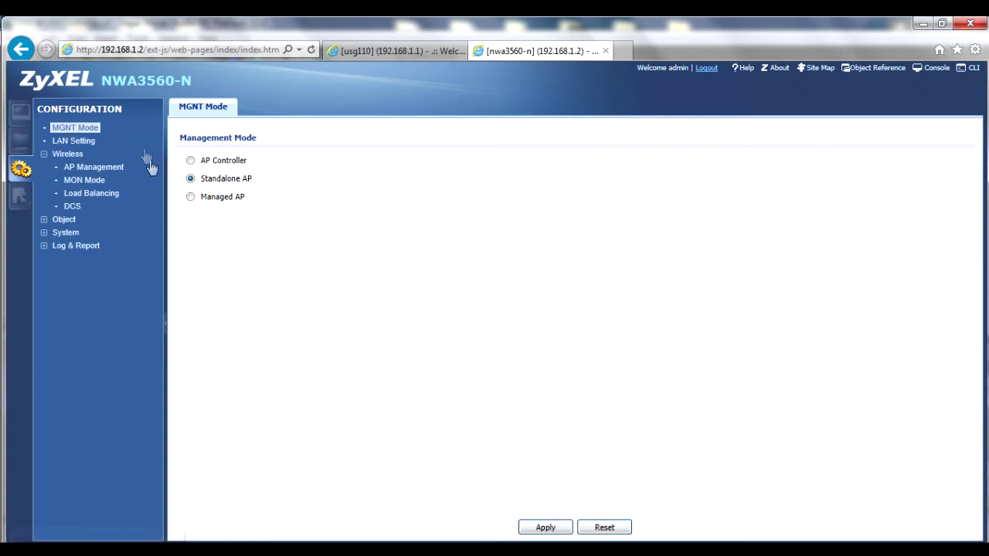
pyautogui.click(190, 198)
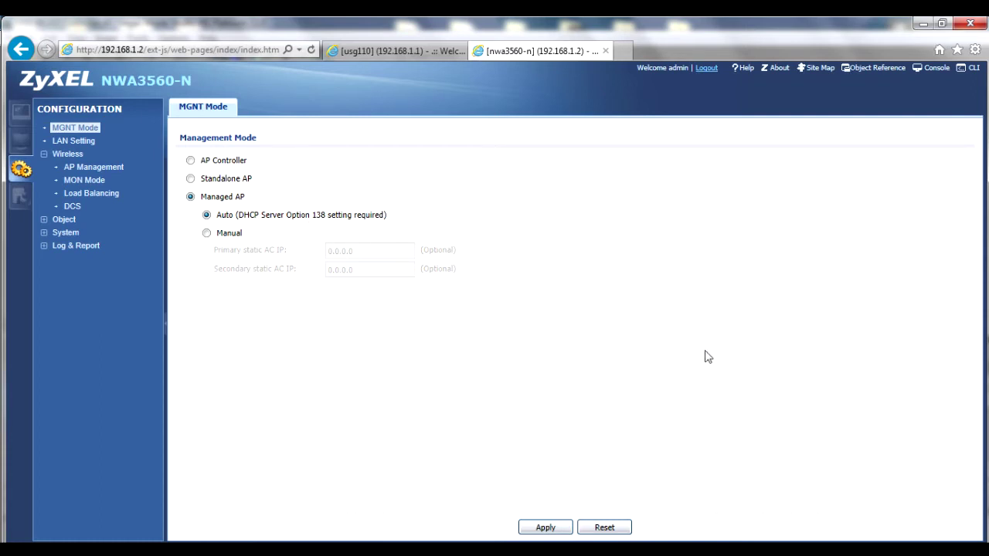
pyautogui.click(555, 529)
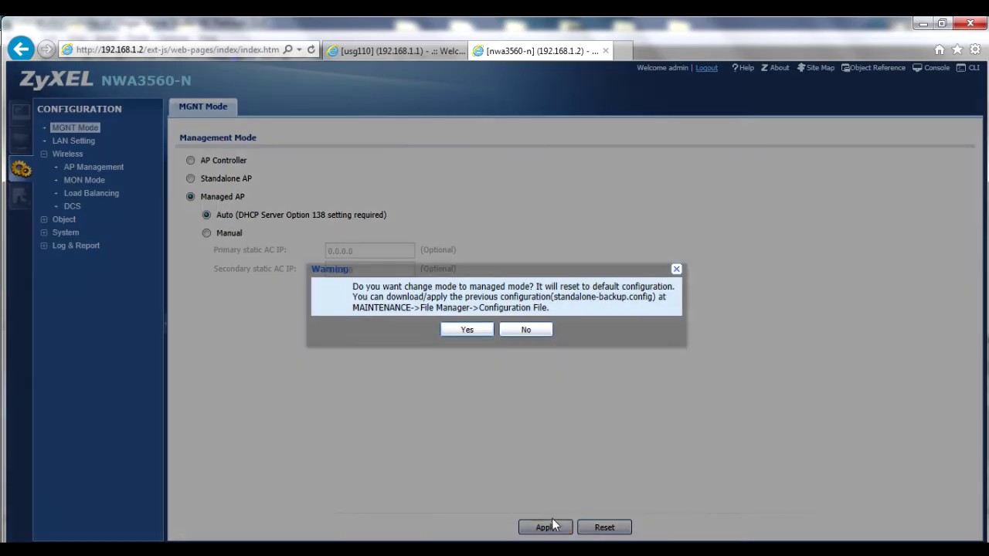
pyautogui.click(486, 332)
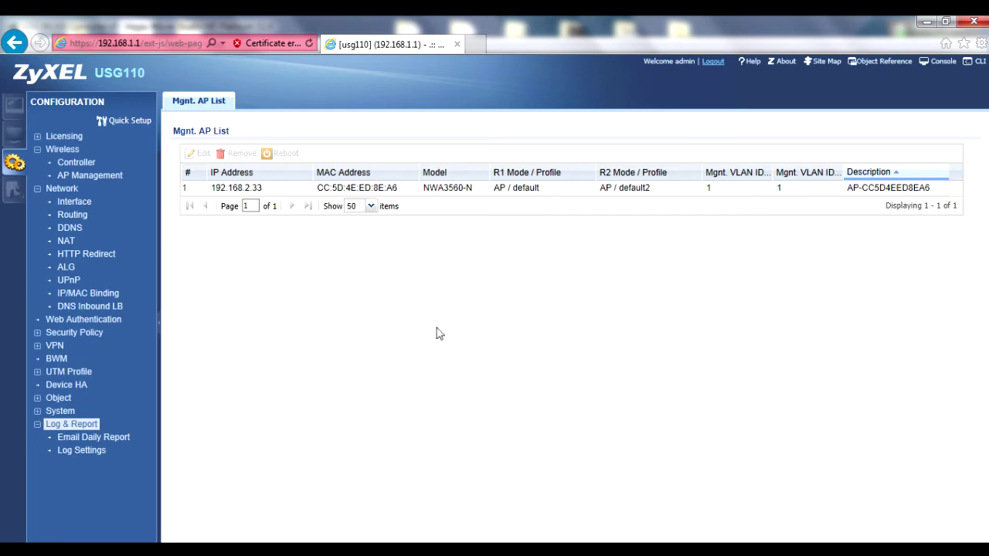
# - Go to Object > AP Profile and show the SSID Security List
pyautogui.click(49, 398)
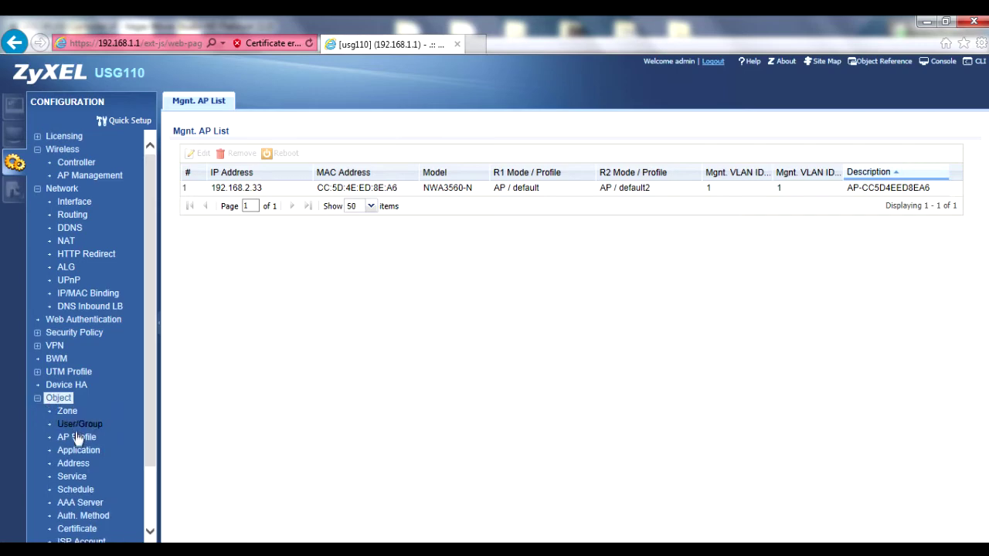
pyautogui.click(76, 438)
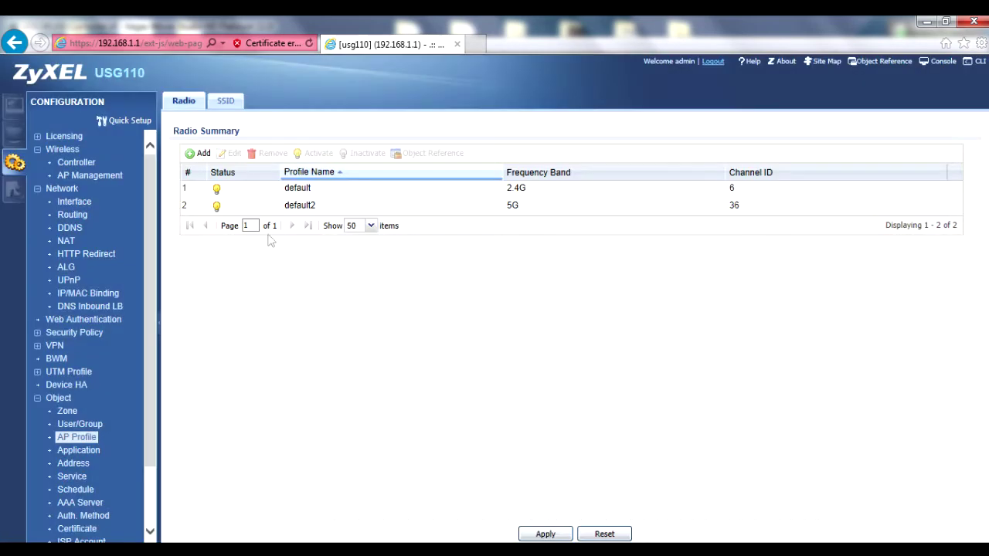
pyautogui.click(224, 107)
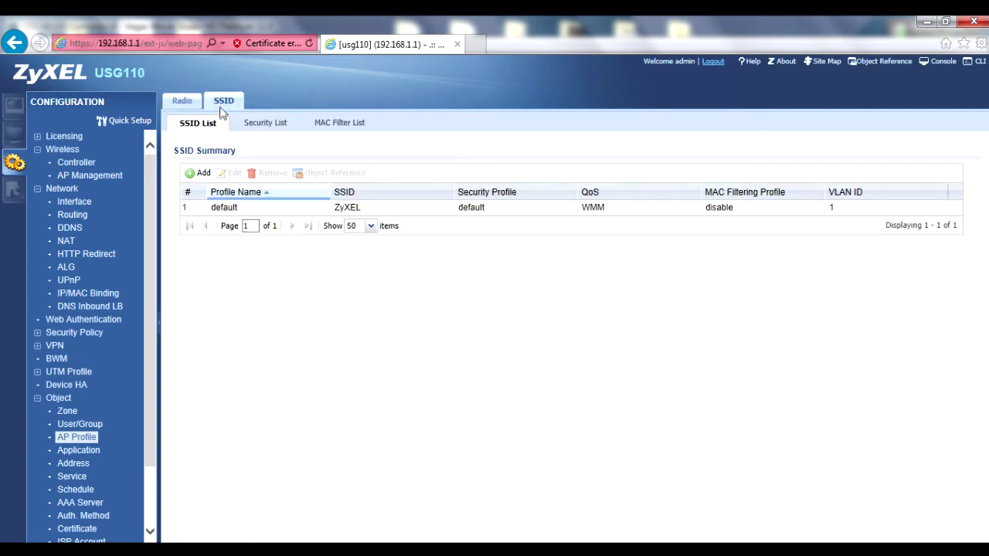
pyautogui.click(267, 125)
# - Create security profile Sec_ex with wpa2 mode and a pre-shared key
pyautogui.click(203, 172)
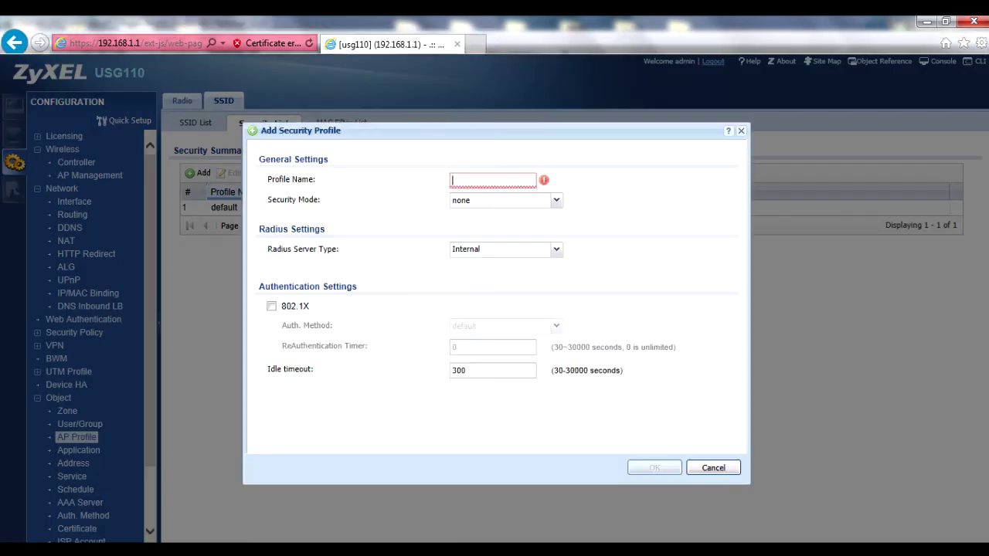
pyautogui.write('Sec_ex')
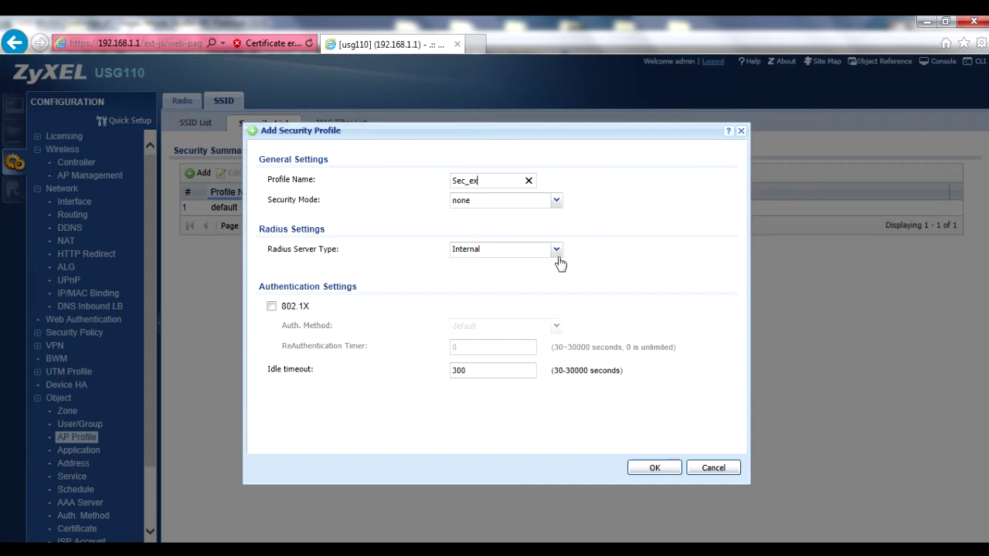
pyautogui.click(556, 201)
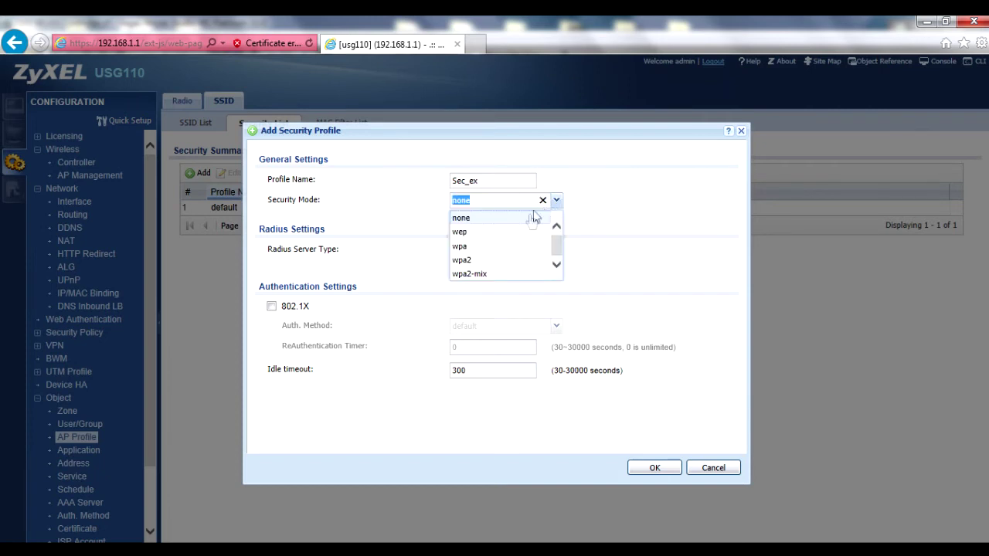
pyautogui.click(486, 260)
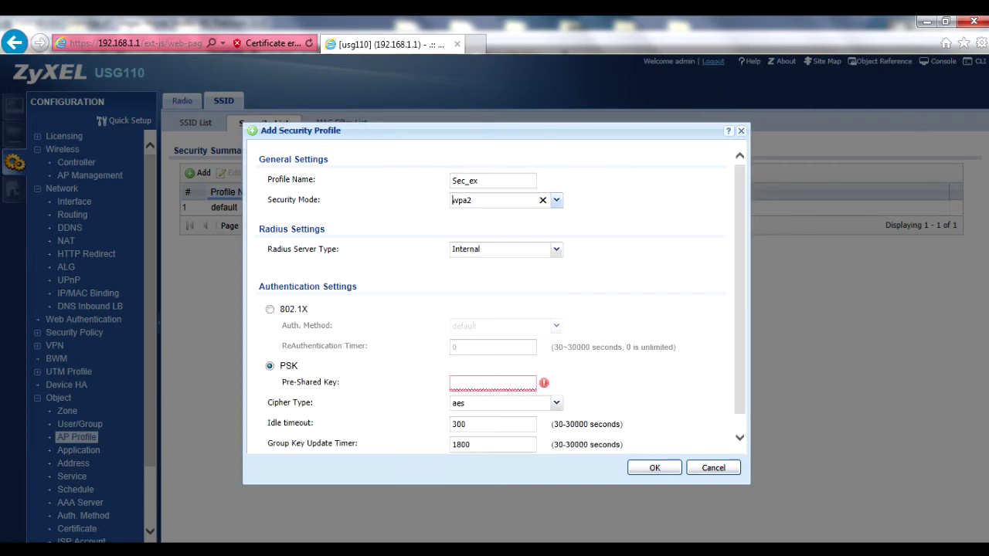
pyautogui.click(453, 383)
pyautogui.write('12345678')
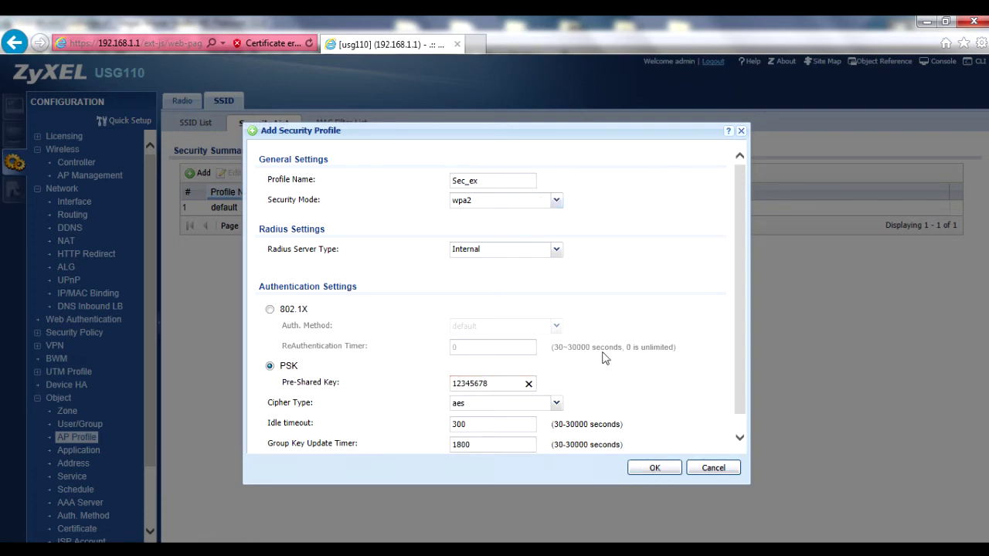
pyautogui.scroll(-1, 652, 359)
pyautogui.click(653, 467)
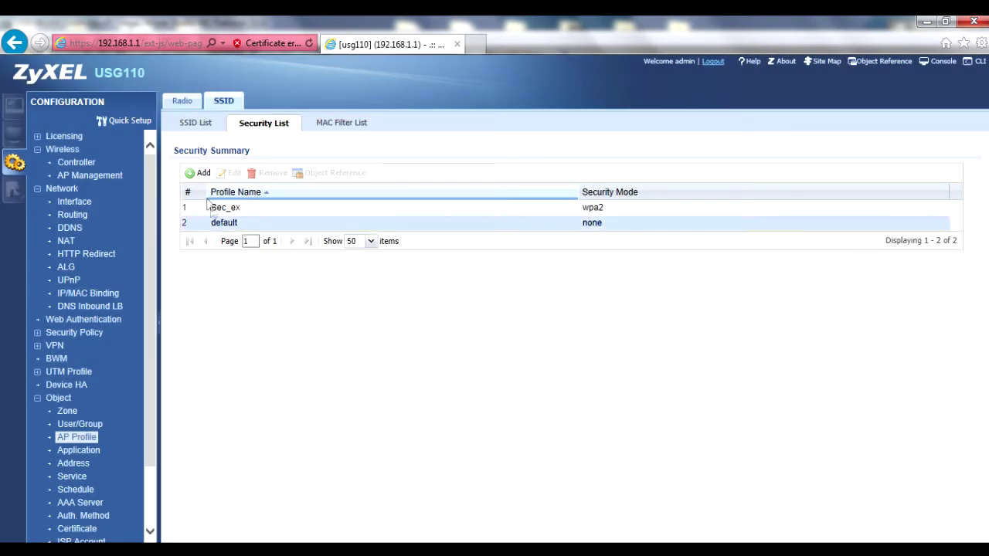
# - Add a new SSID profile named SSID_ex, with SSID_ex as its network name
pyautogui.click(198, 124)
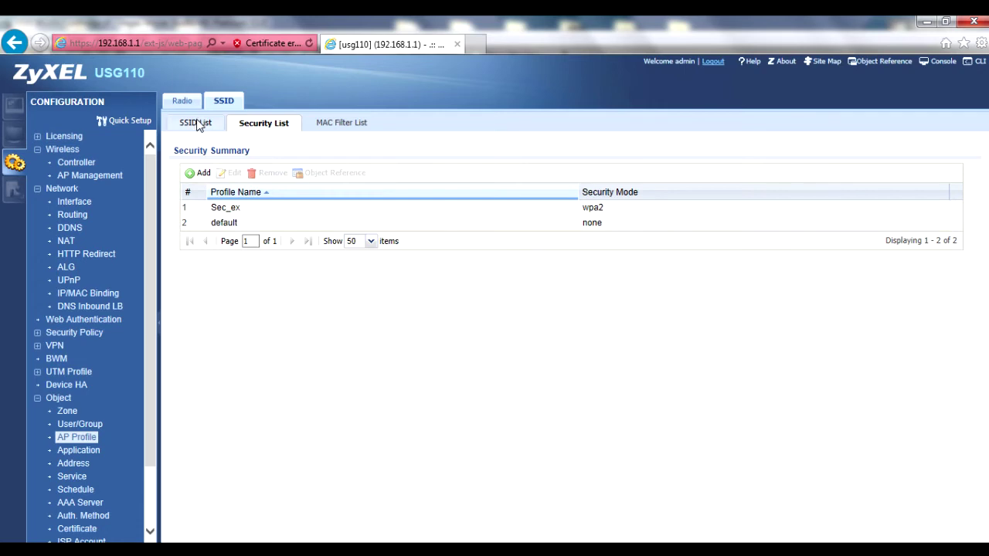
pyautogui.click(202, 174)
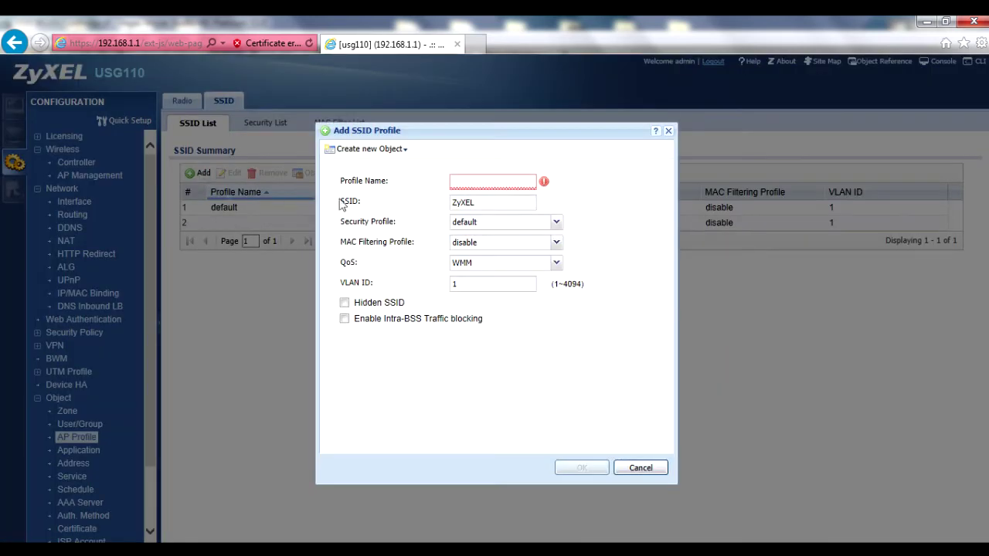
pyautogui.write('SSID_)')
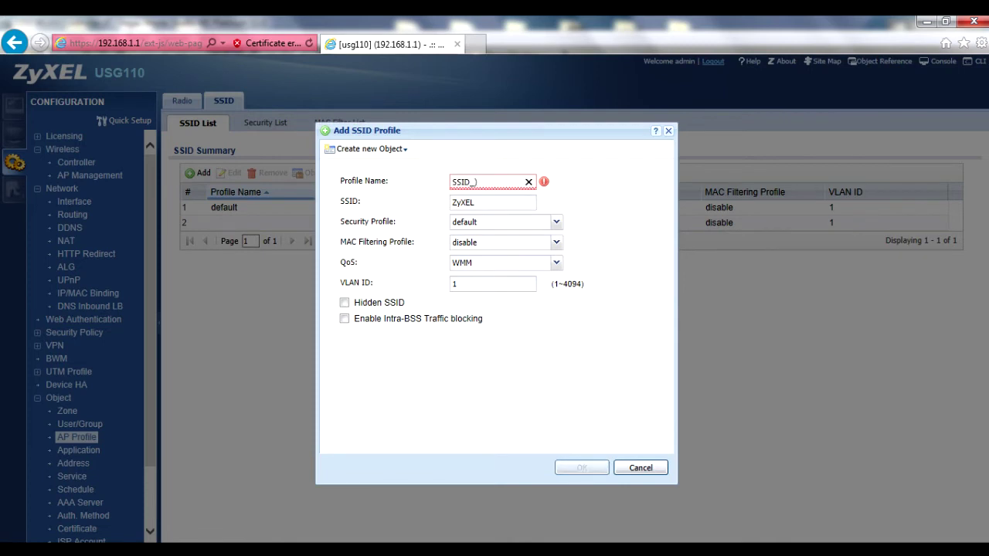
pyautogui.press('BackSpace')
pyautogui.write('ex')
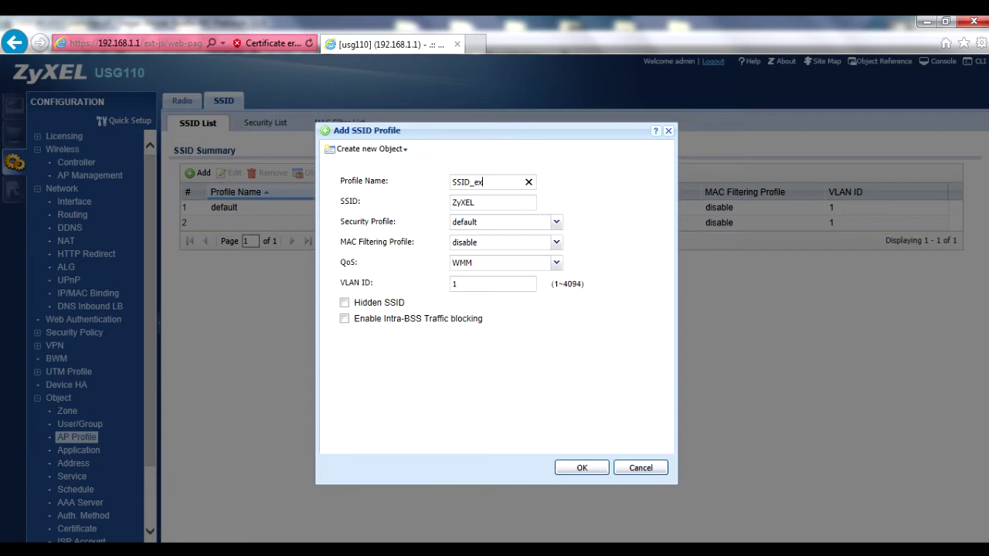
pyautogui.hotkey('ctrl', 'a')
pyautogui.hotkey('ctrl', 'c')
pyautogui.click(462, 204)
pyautogui.hotkey('ctrl', 'a')
pyautogui.hotkey('ctrl', 'v')
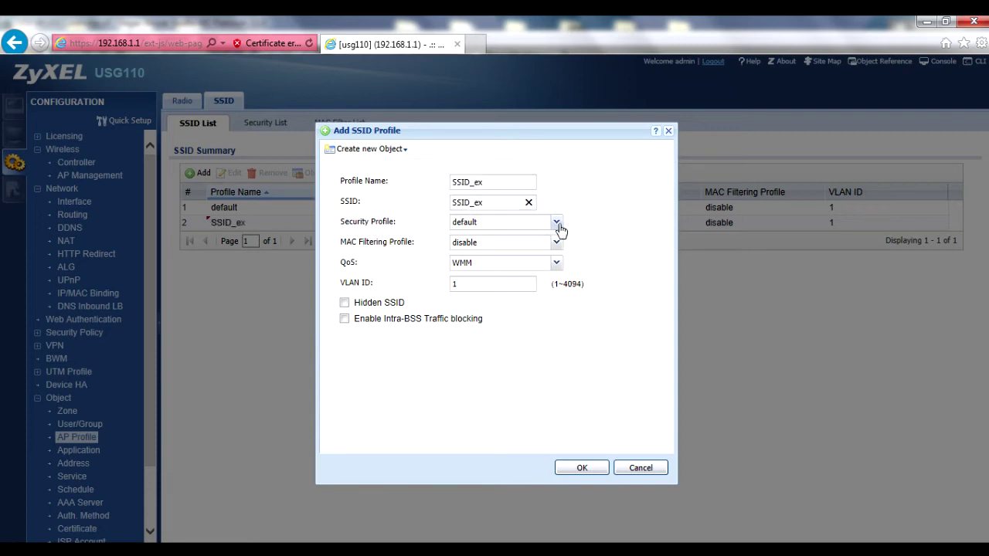
# - Secure the SSID_ex profile with the Sec_ex security profile and save it
pyautogui.click(556, 223)
pyautogui.click(494, 237)
pyautogui.click(581, 467)
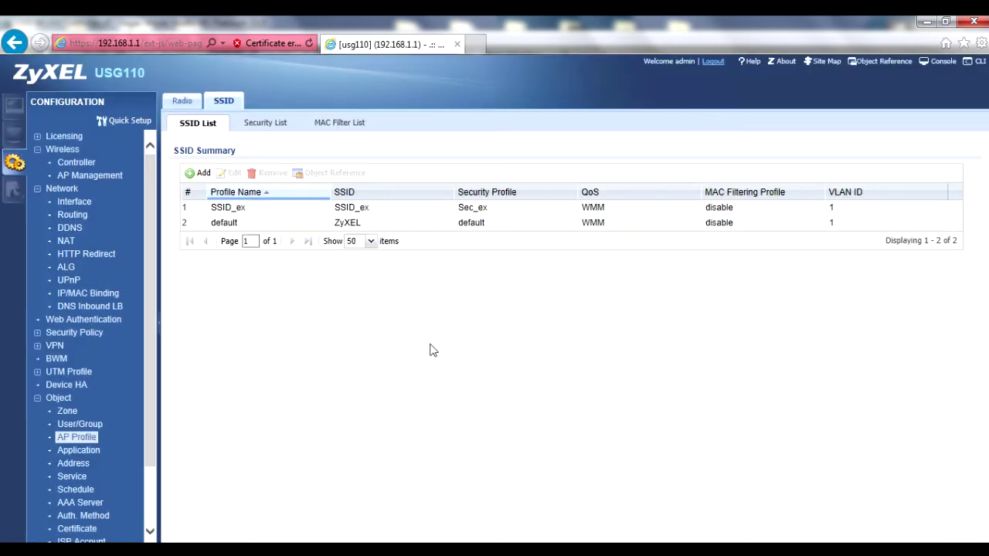
# - Create a new radio profile named Radio_ex
pyautogui.click(189, 106)
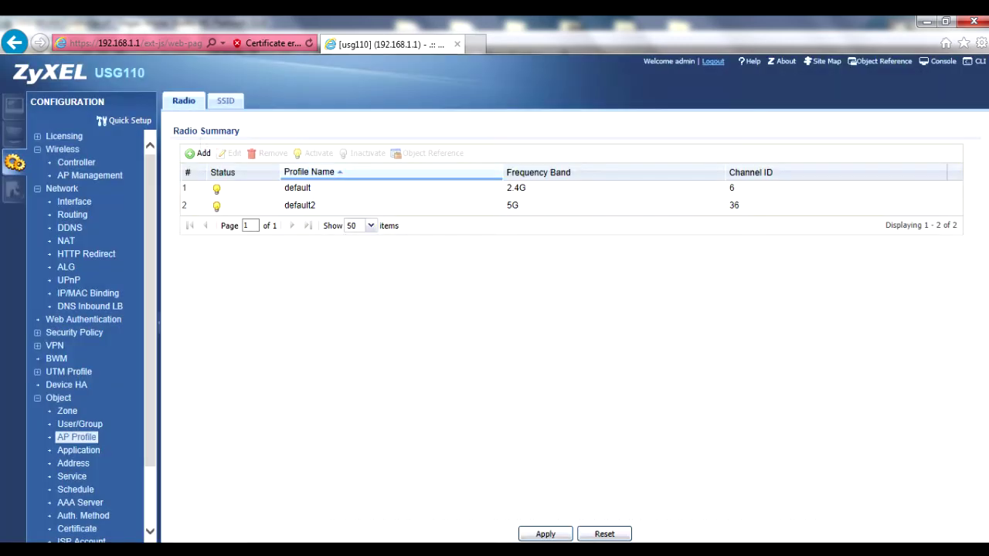
pyautogui.click(199, 155)
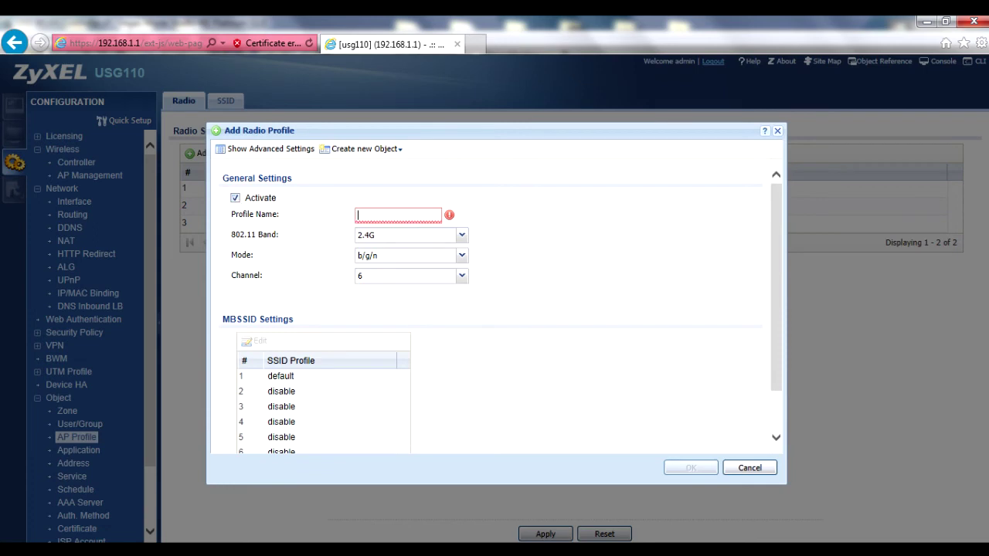
pyautogui.write('Radio')
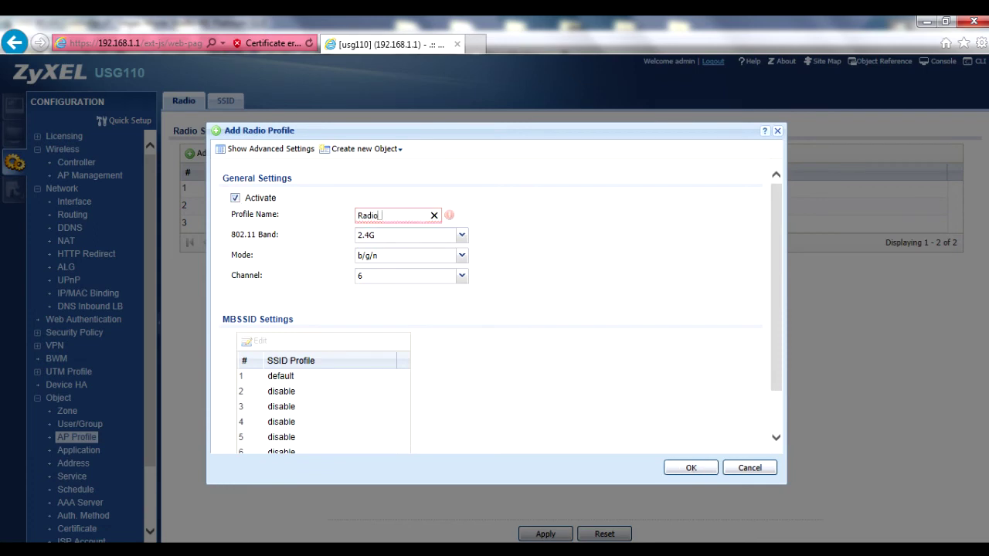
pyautogui.write('_ex')
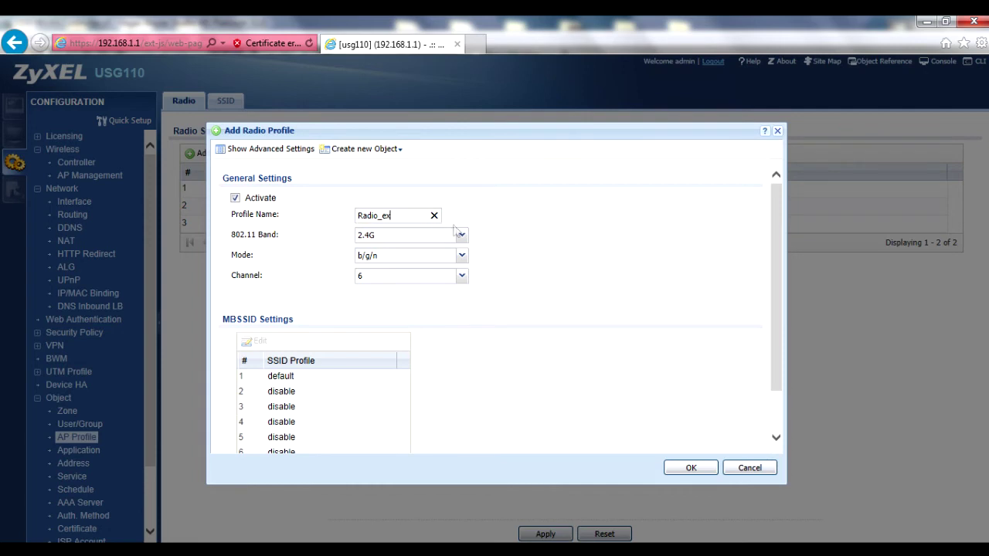
# - Keep Radio_ex on the 2.4G band, b/g/n mode and channel 6
pyautogui.click(462, 236)
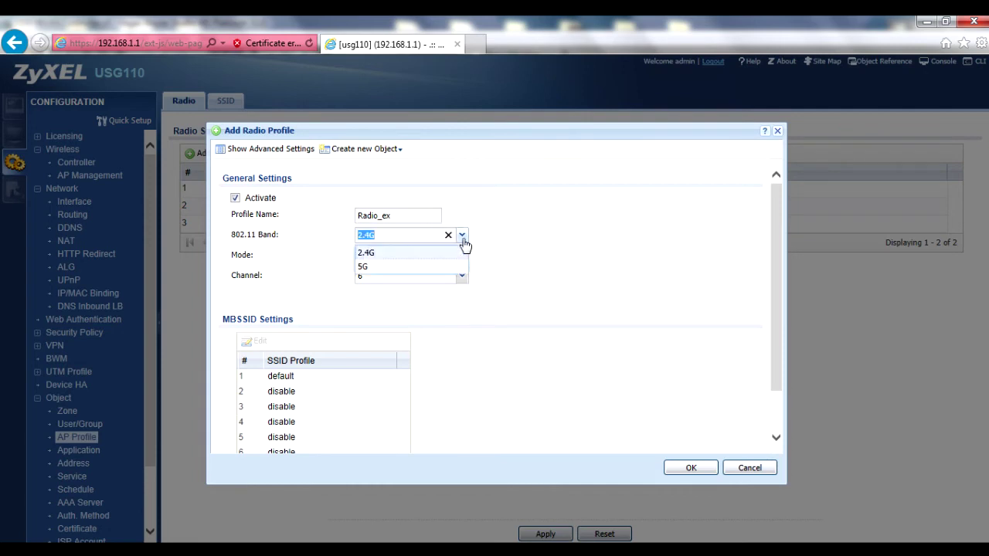
pyautogui.click(463, 240)
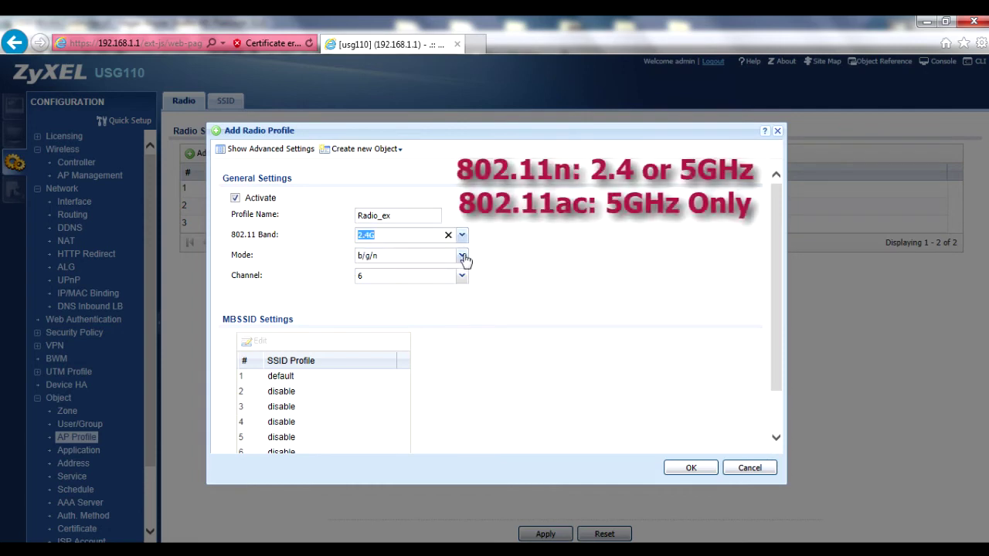
pyautogui.click(464, 260)
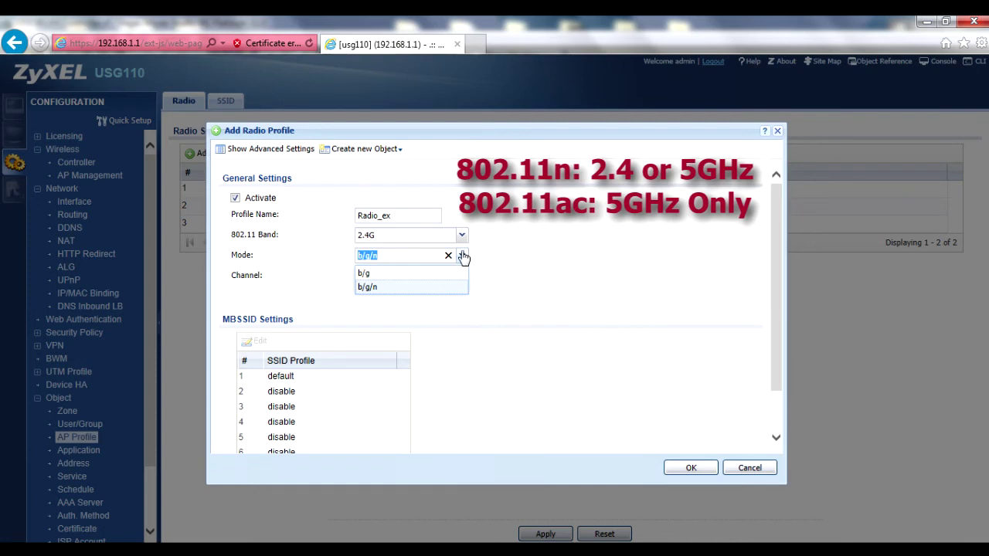
pyautogui.click(463, 257)
pyautogui.click(462, 235)
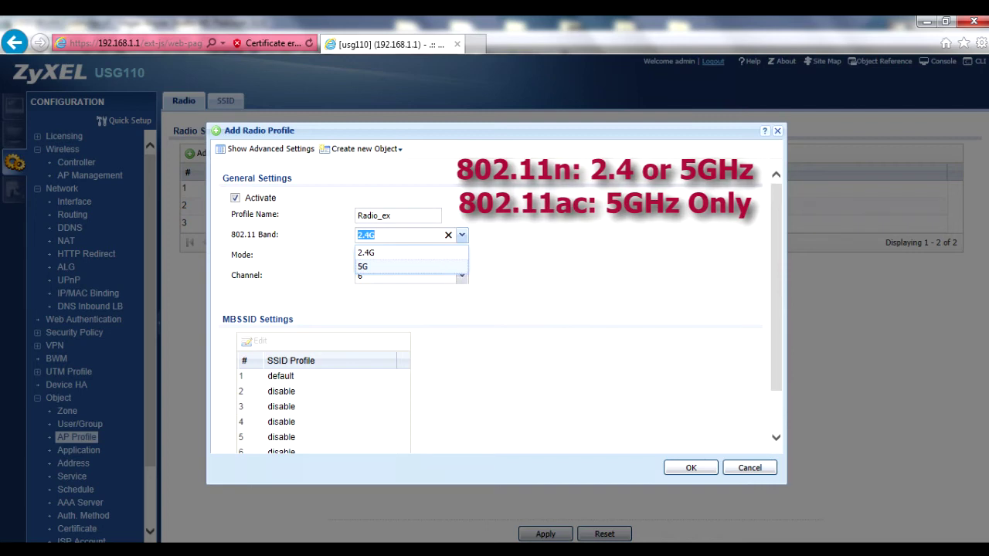
pyautogui.click(463, 237)
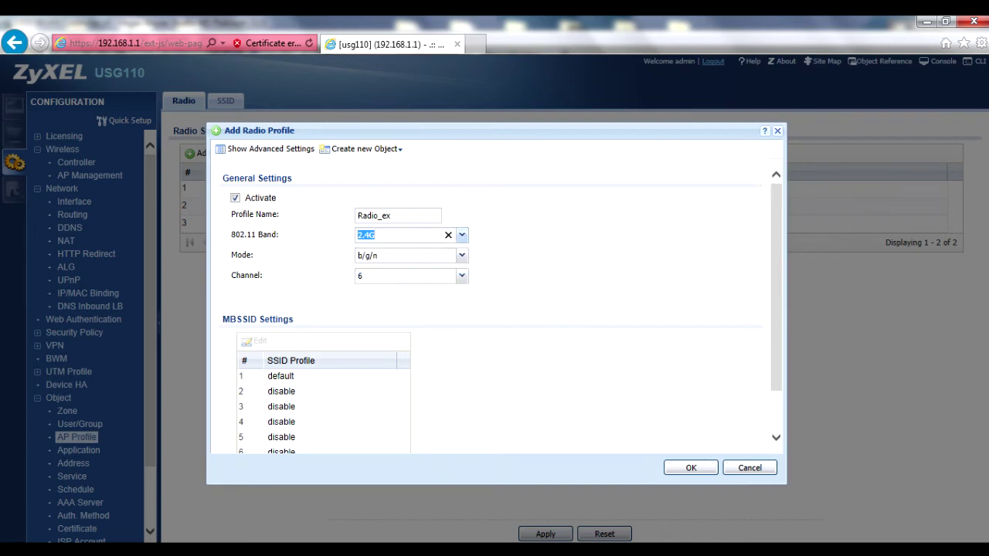
pyautogui.click(462, 276)
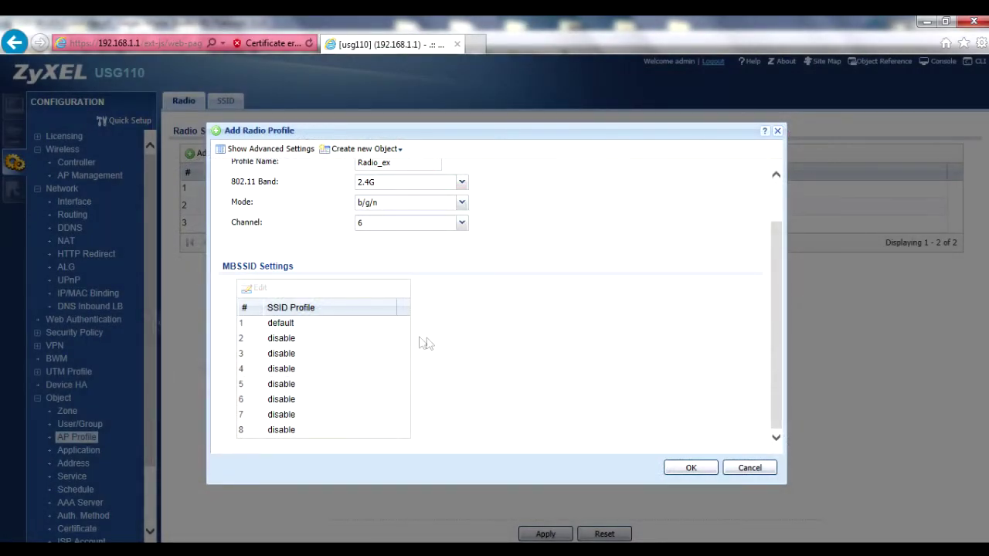
# - Assign SSID_ex to the first MBSSID slot of Radio_ex
pyautogui.click(389, 325)
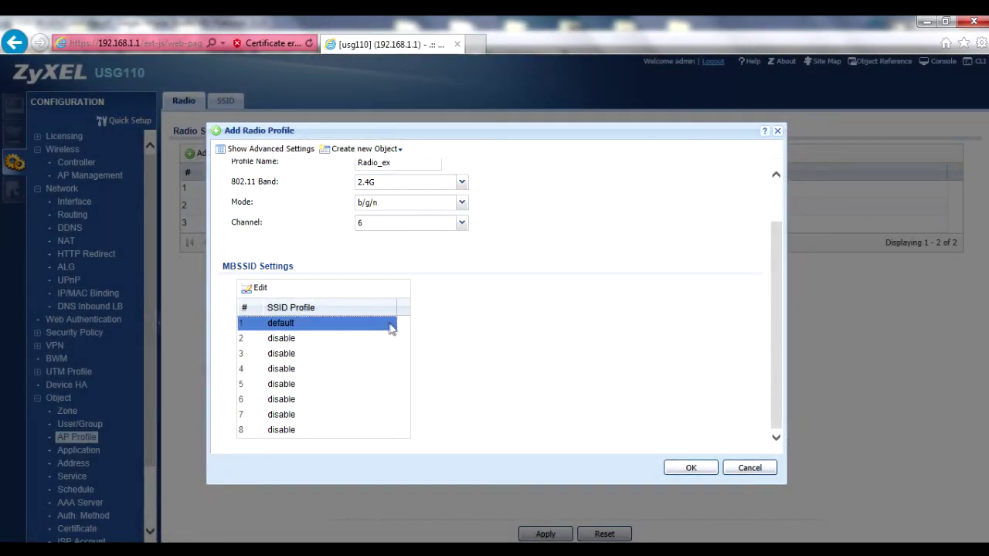
pyautogui.click(390, 325)
pyautogui.click(388, 323)
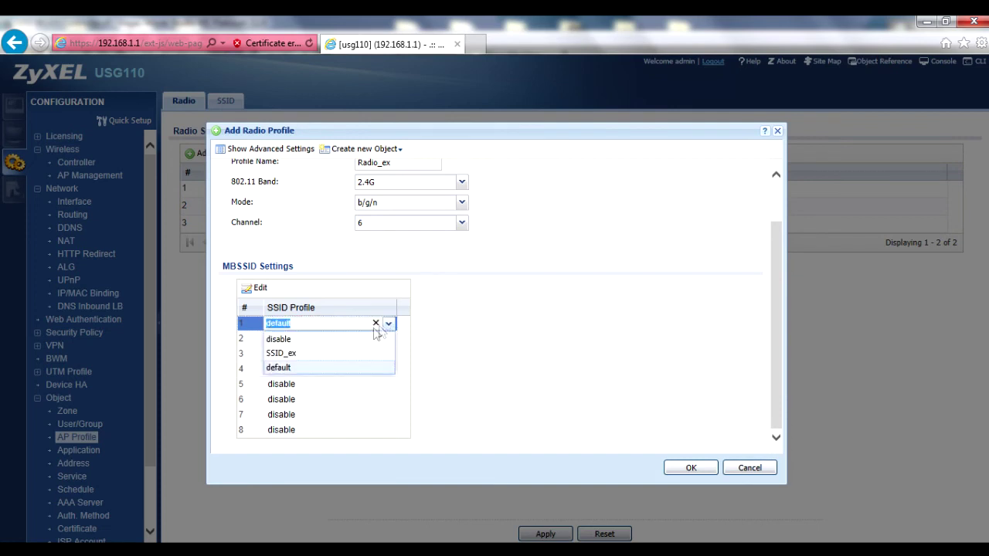
pyautogui.click(324, 353)
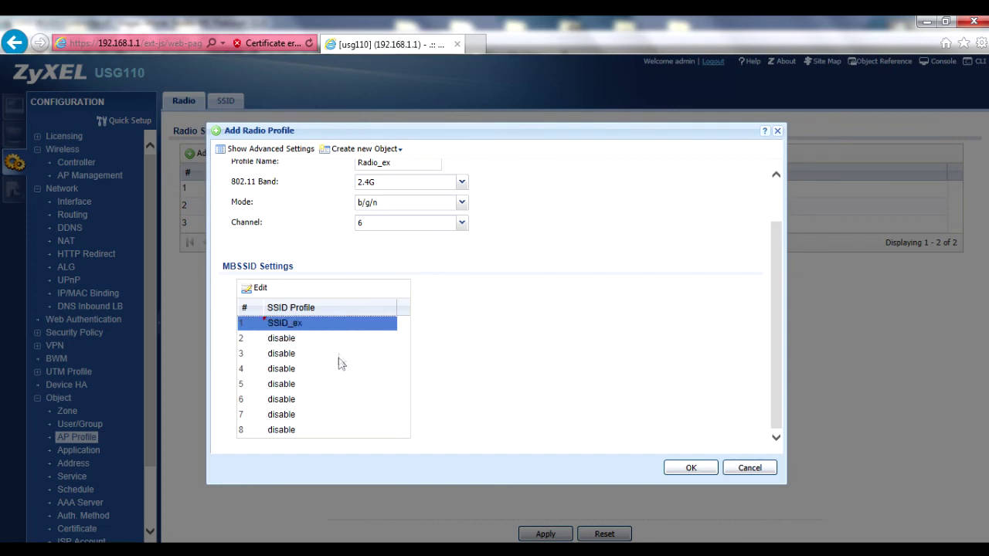
# - Leave the eighth MBSSID slot disabled
pyautogui.click(342, 432)
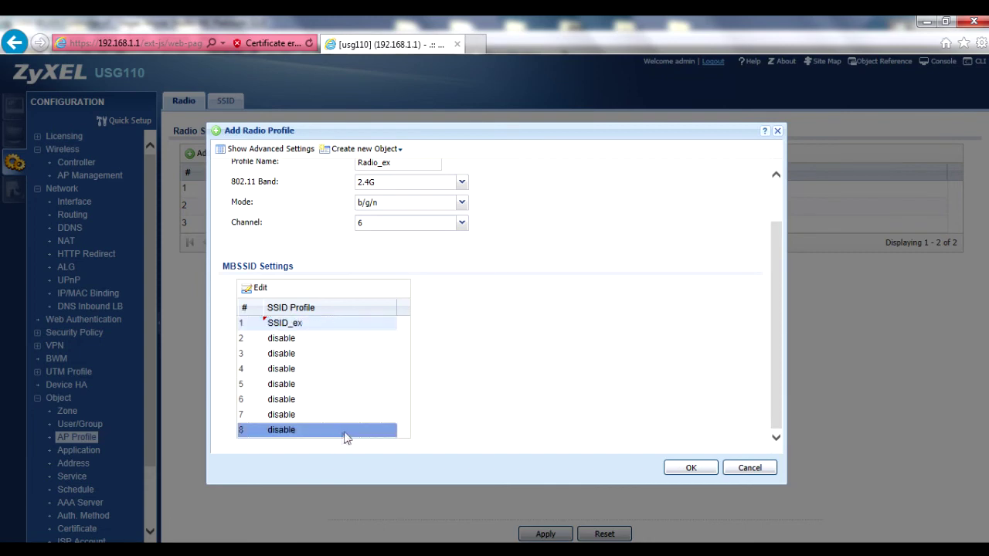
pyautogui.click(390, 432)
pyautogui.click(389, 430)
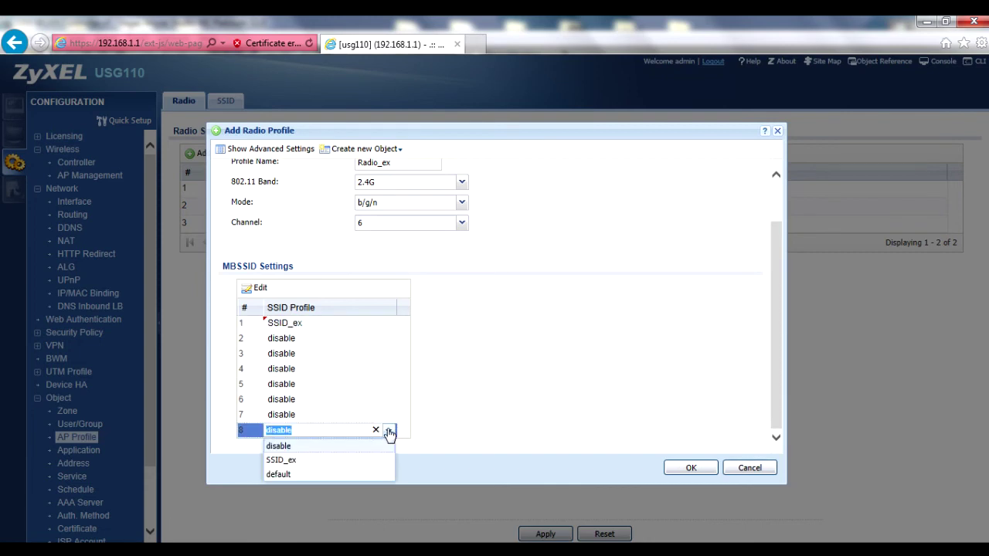
pyautogui.click(388, 430)
pyautogui.click(435, 405)
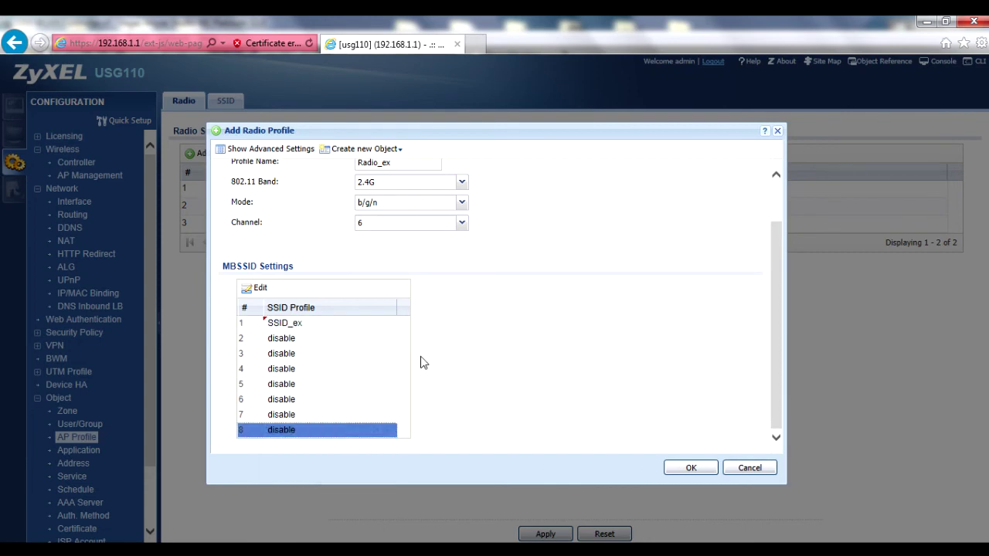
# - Confirm SSID_ex in the first slot and save the Radio_ex profile
pyautogui.click(380, 329)
pyautogui.click(388, 330)
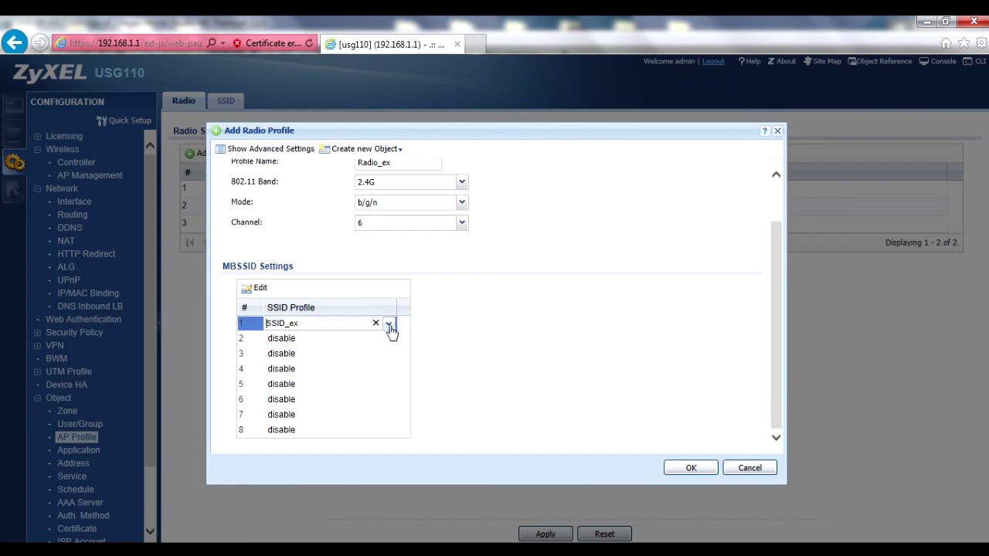
pyautogui.click(390, 330)
pyautogui.click(387, 337)
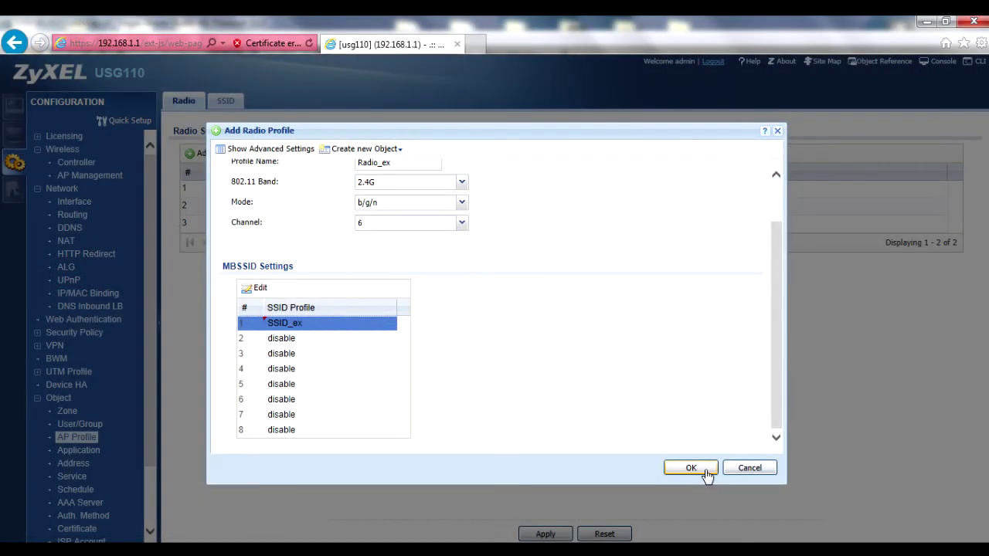
pyautogui.click(691, 468)
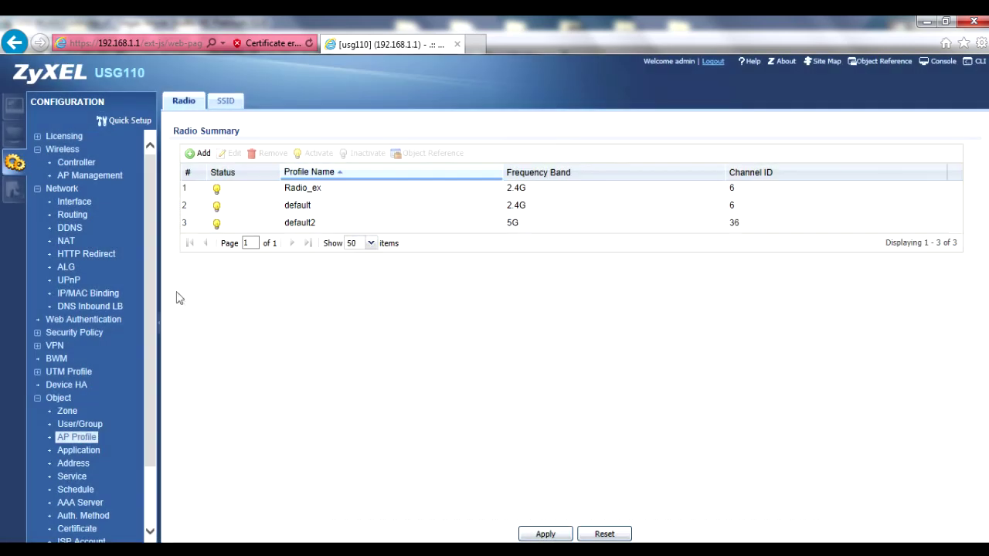
# - Give the NWA3560-N access point at 192.168.2.33 Radio_ex as its Radio 1 profile
pyautogui.click(85, 176)
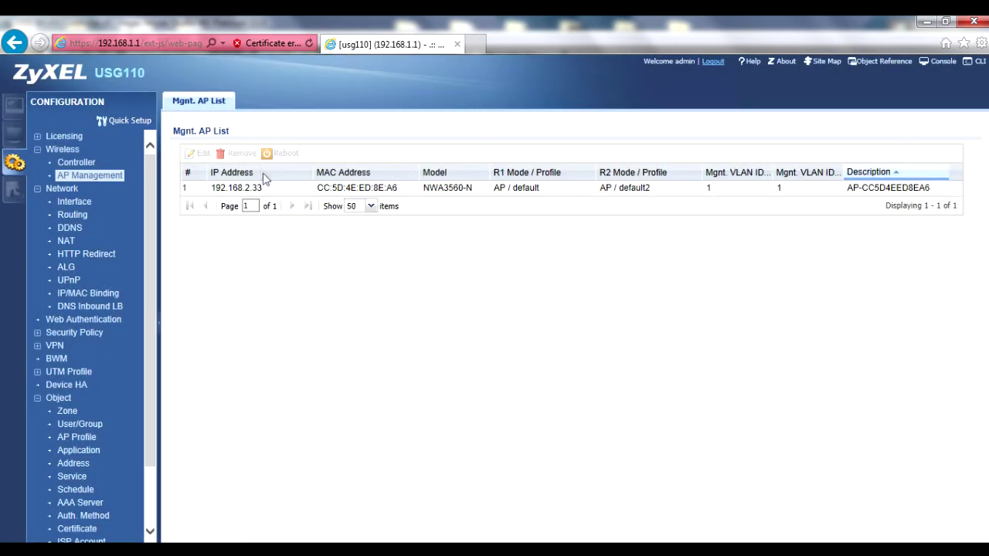
pyautogui.click(265, 194)
pyautogui.doubleClick(265, 194)
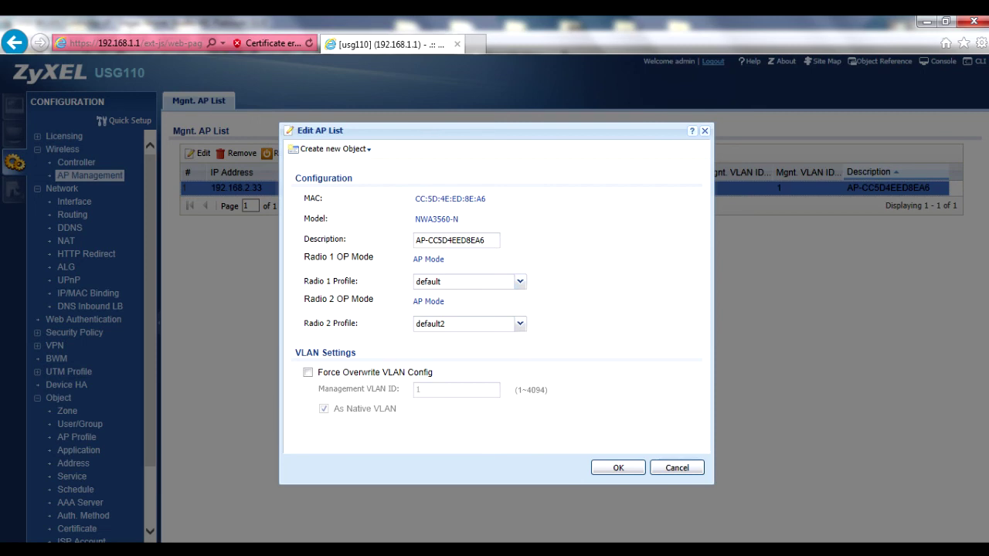
pyautogui.click(520, 281)
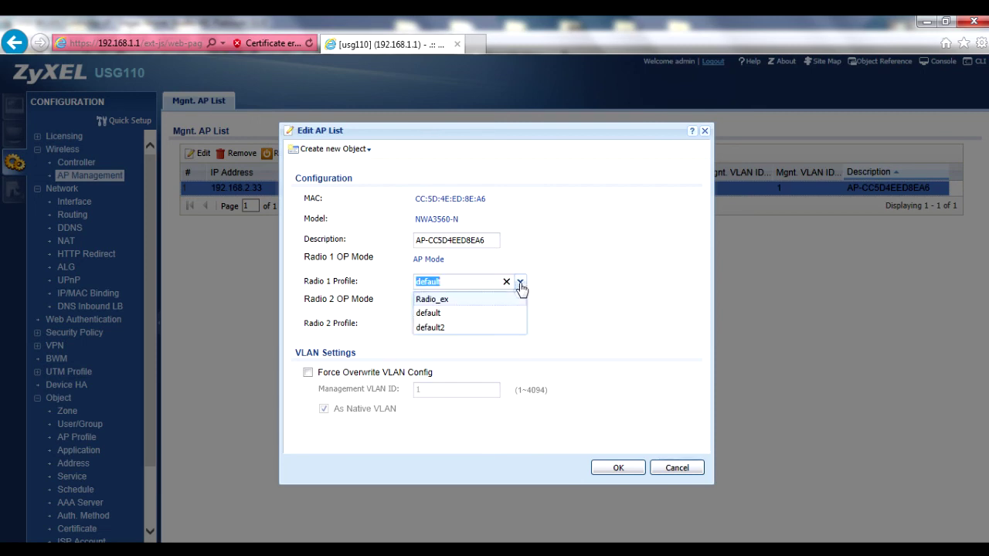
pyautogui.click(473, 299)
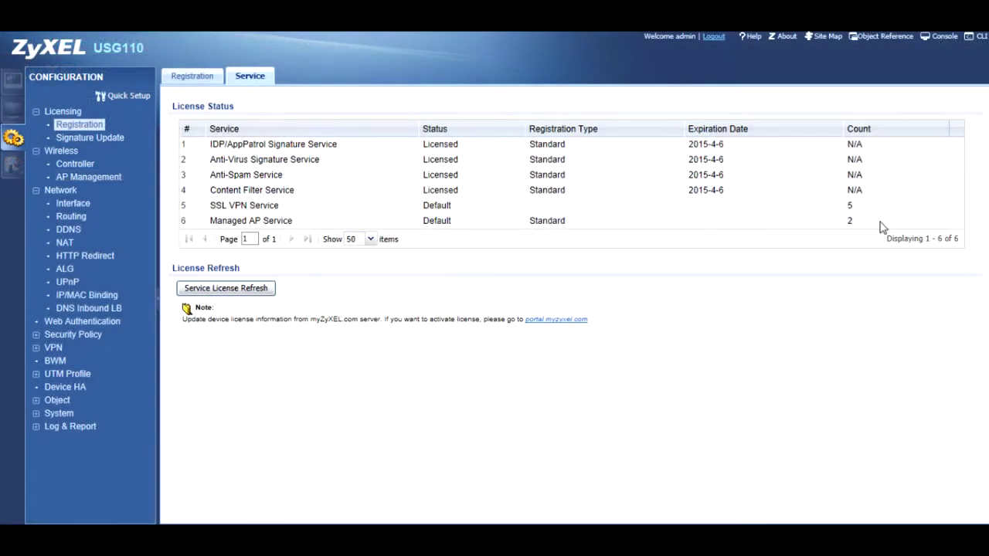